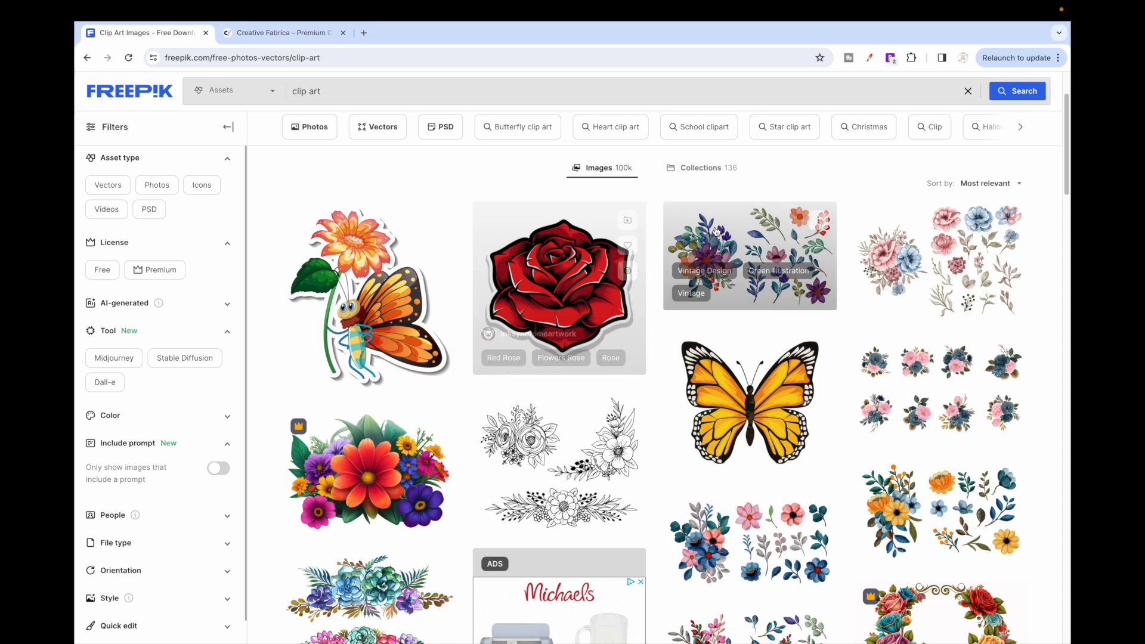
right_click(541, 362)
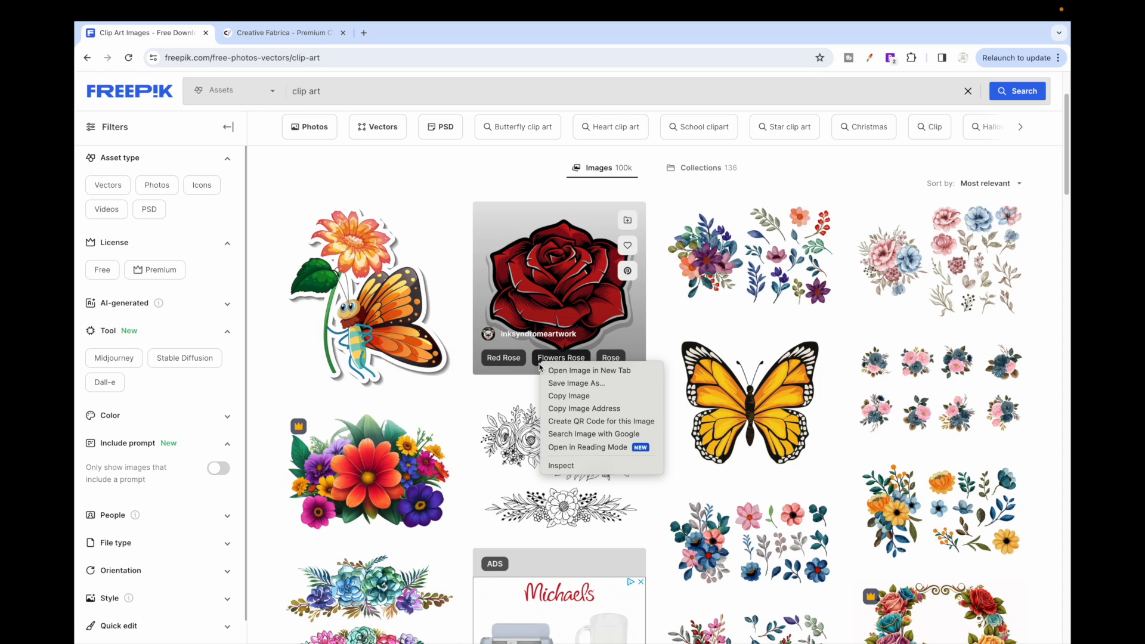
click(1026, 288)
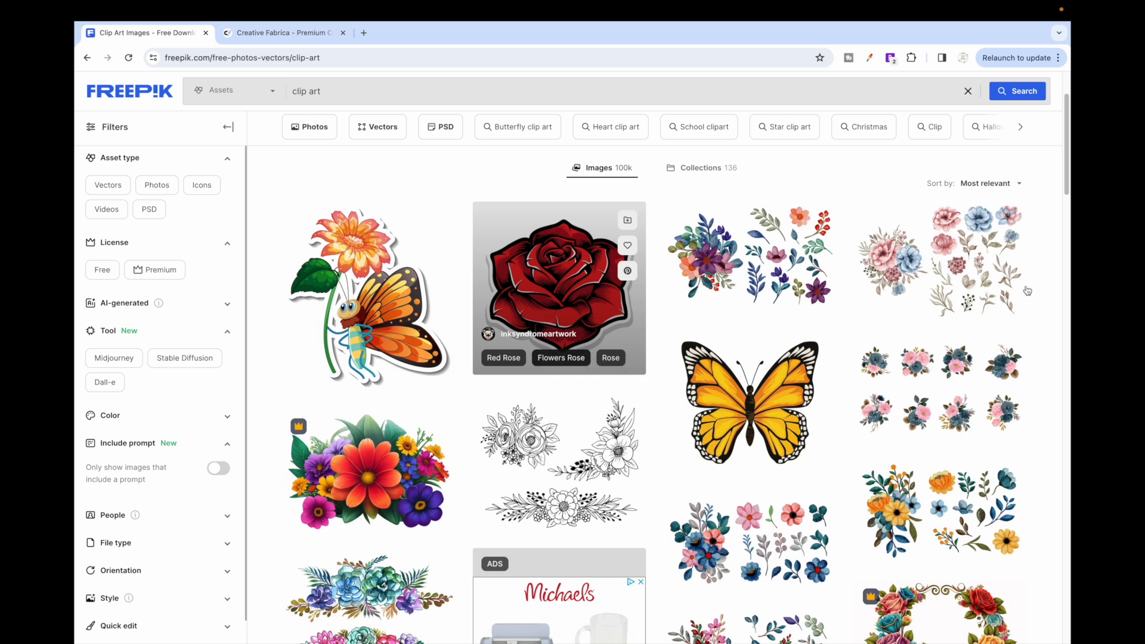
Step: Examine the Cute Easter Sublimation Bundle PNG product page from the Creative Fabrica search results
click(280, 32)
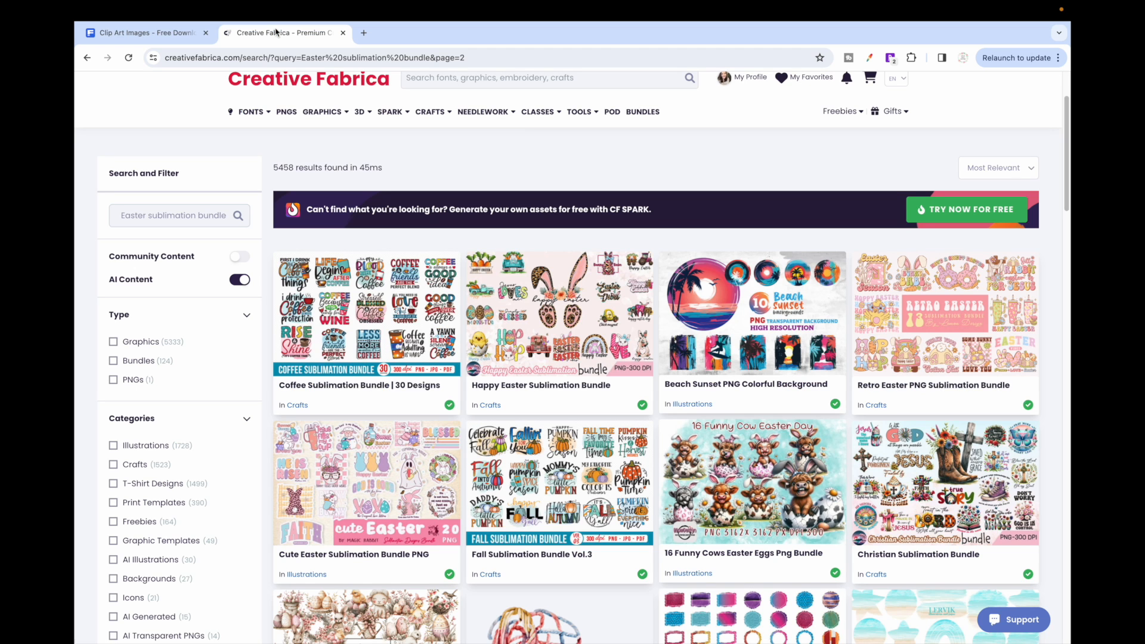
scroll(570, 361, down, 1)
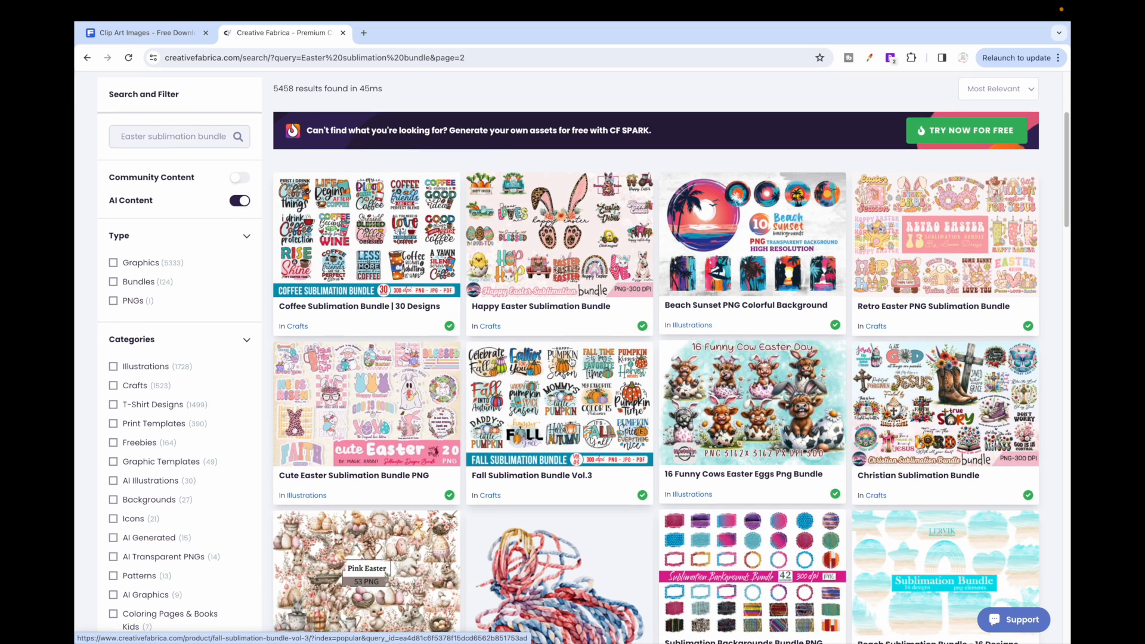
click(364, 403)
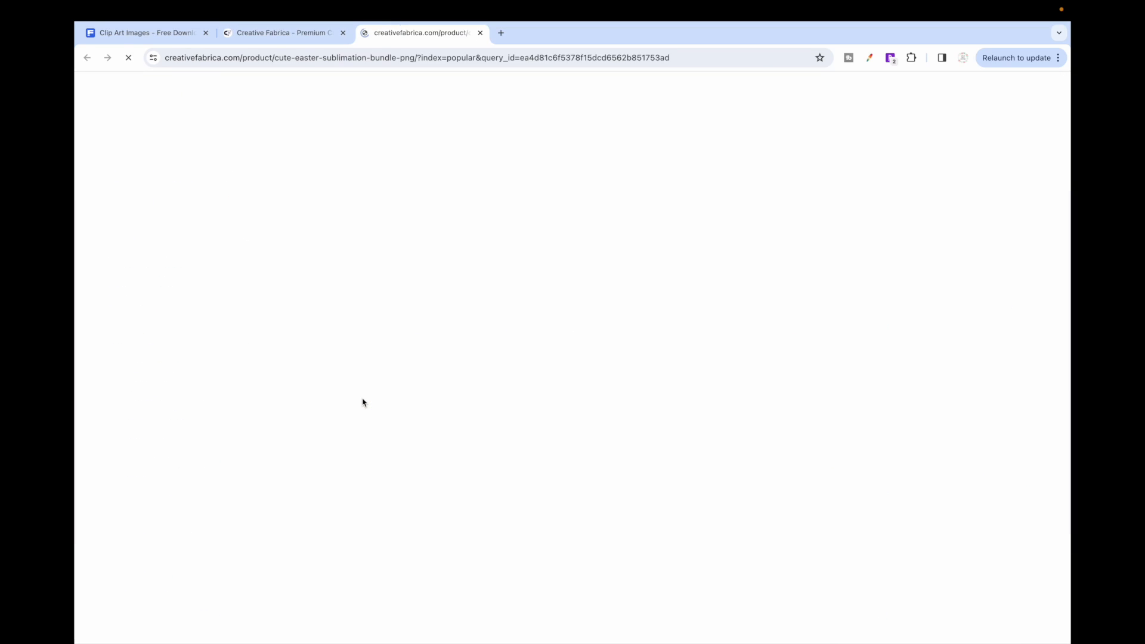
scroll(362, 403, down, 2)
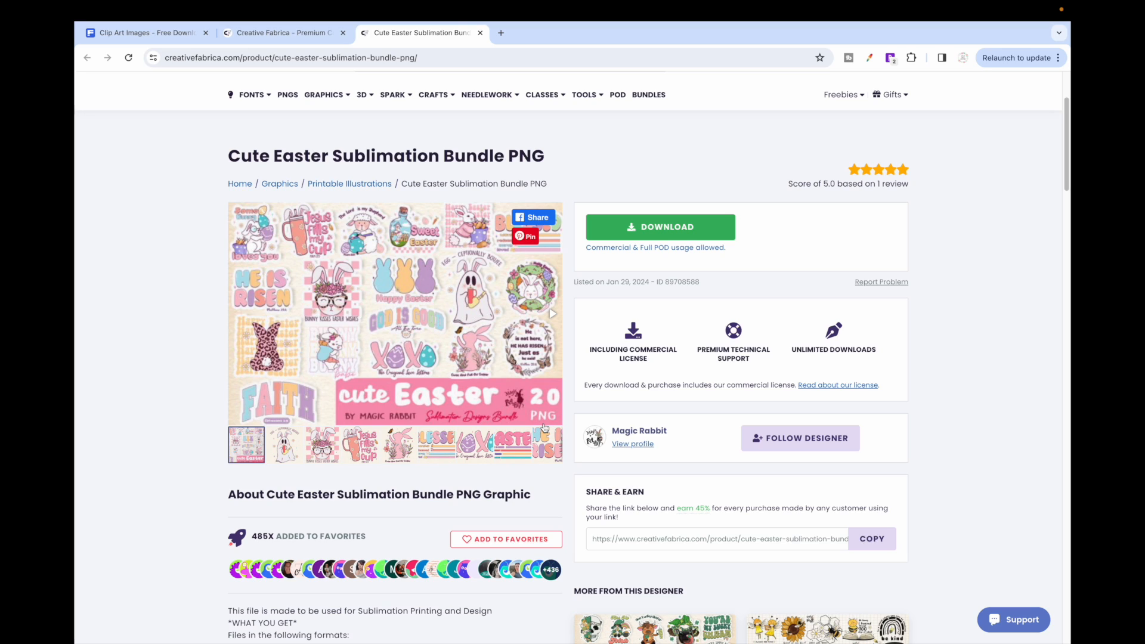
Step: View the download options of the free yellow butterfly vector on Freepik and return to the clip art results
key(ctrl+1)
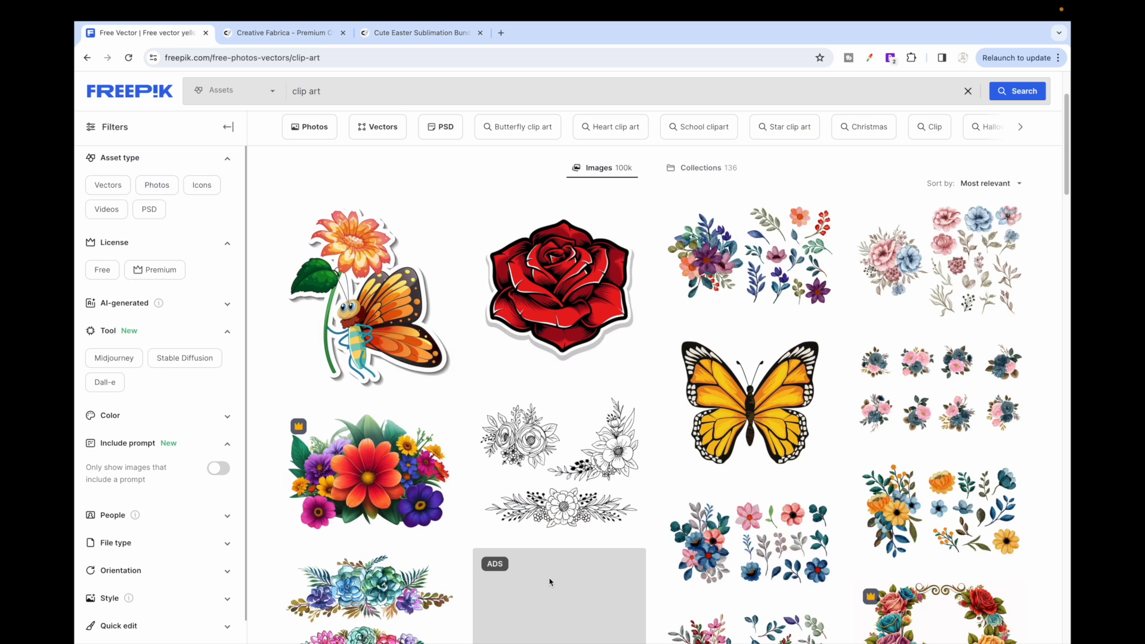
click(733, 430)
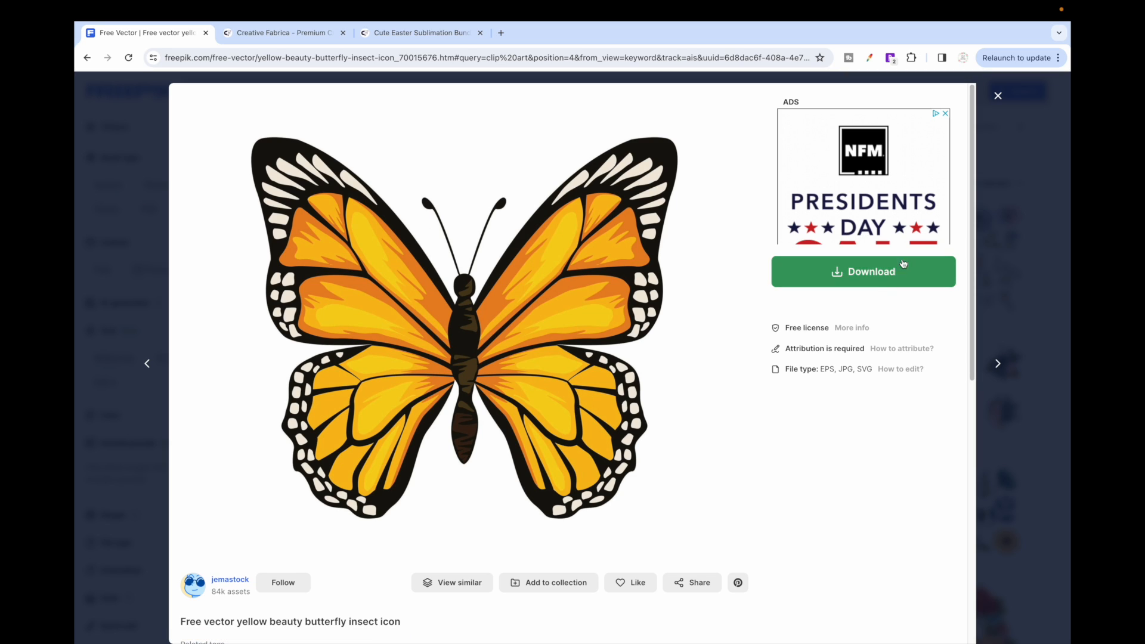
click(998, 96)
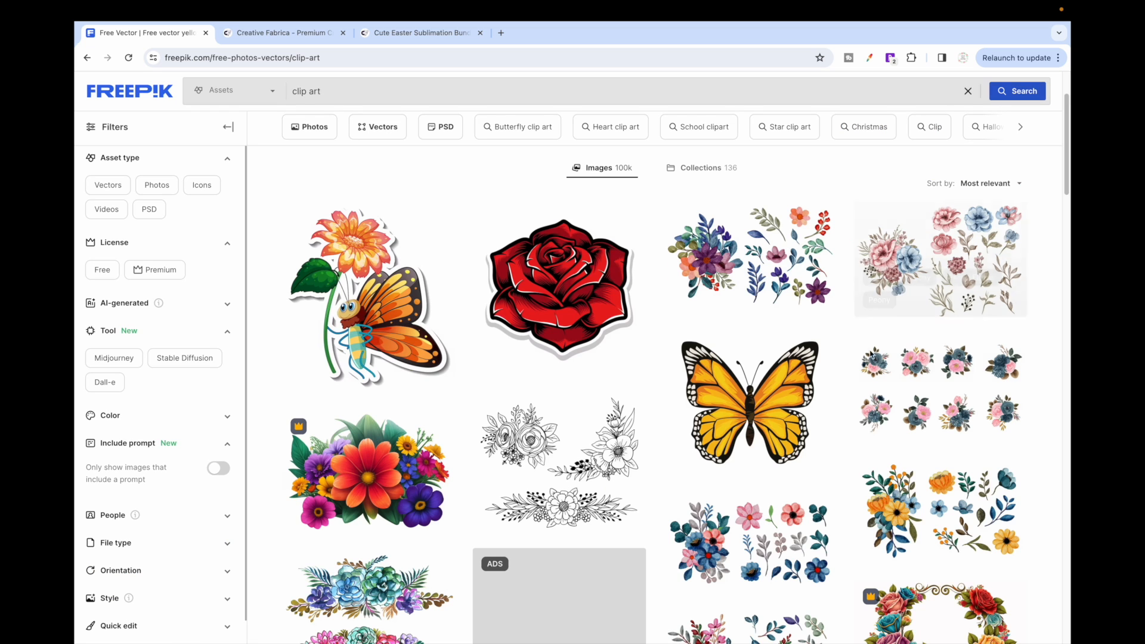
Step: Switch to Cricut Design Space and choose the butterfly file JEMA GER 1635-08.jpg for a new image upload
click(854, 621)
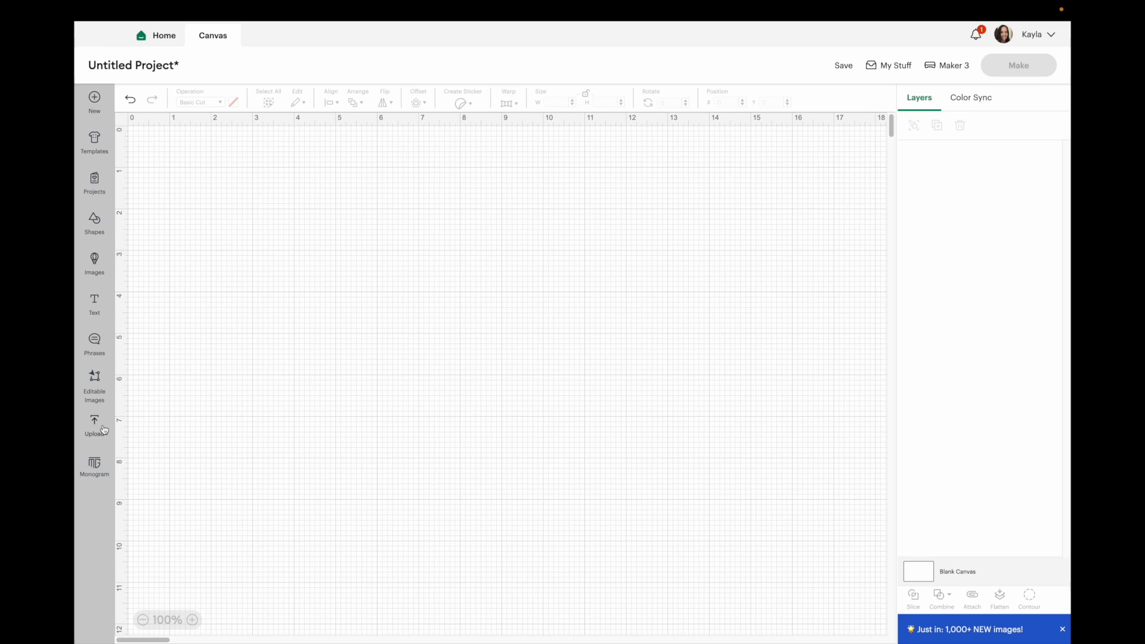
click(173, 249)
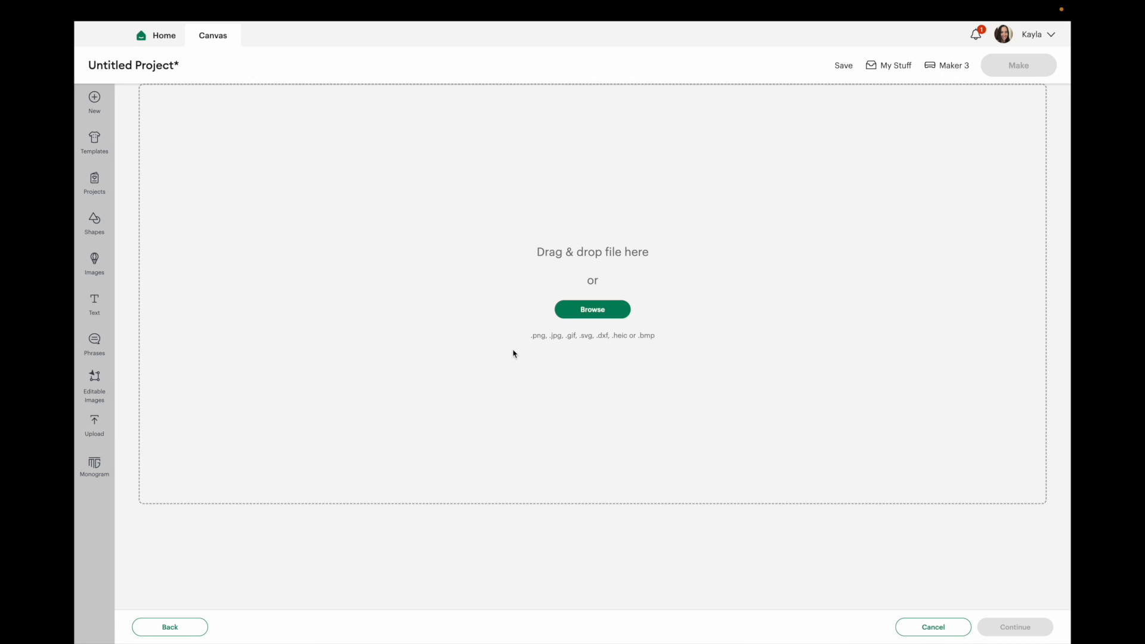
click(598, 310)
click(486, 179)
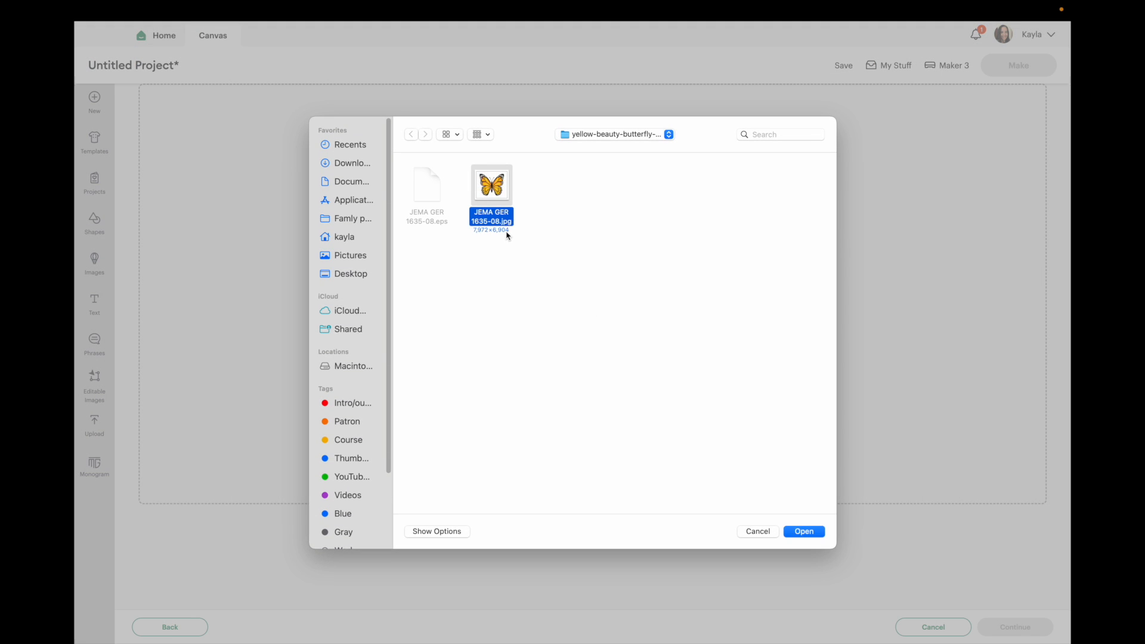
click(812, 532)
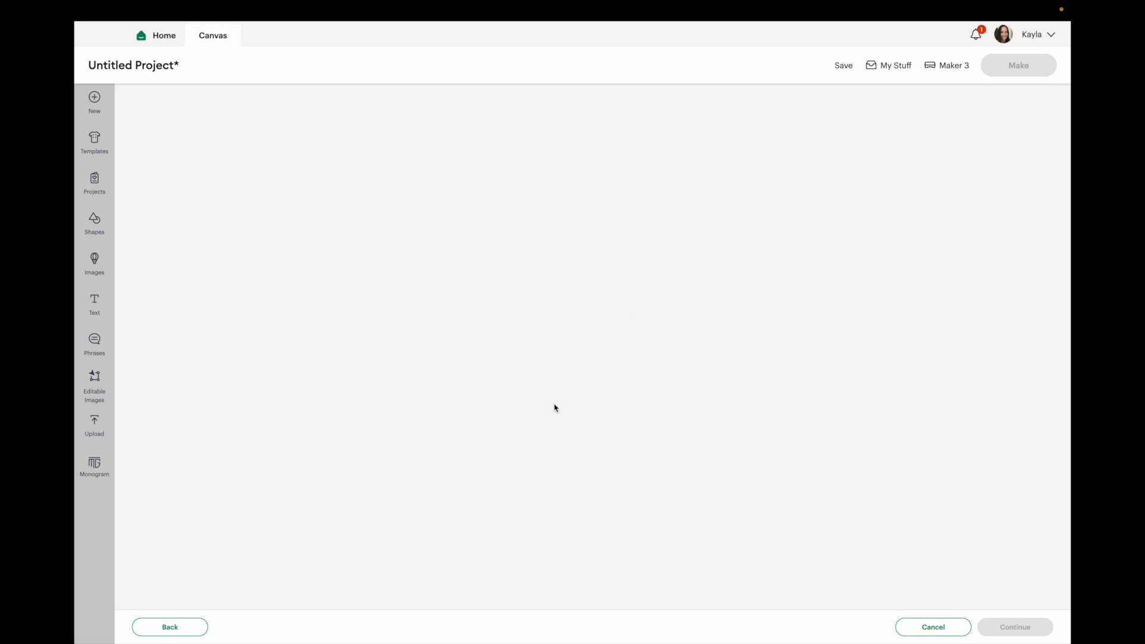
Step: Remove the white background around the butterfly with the manual Select tool and apply the result
click(569, 342)
click(1026, 625)
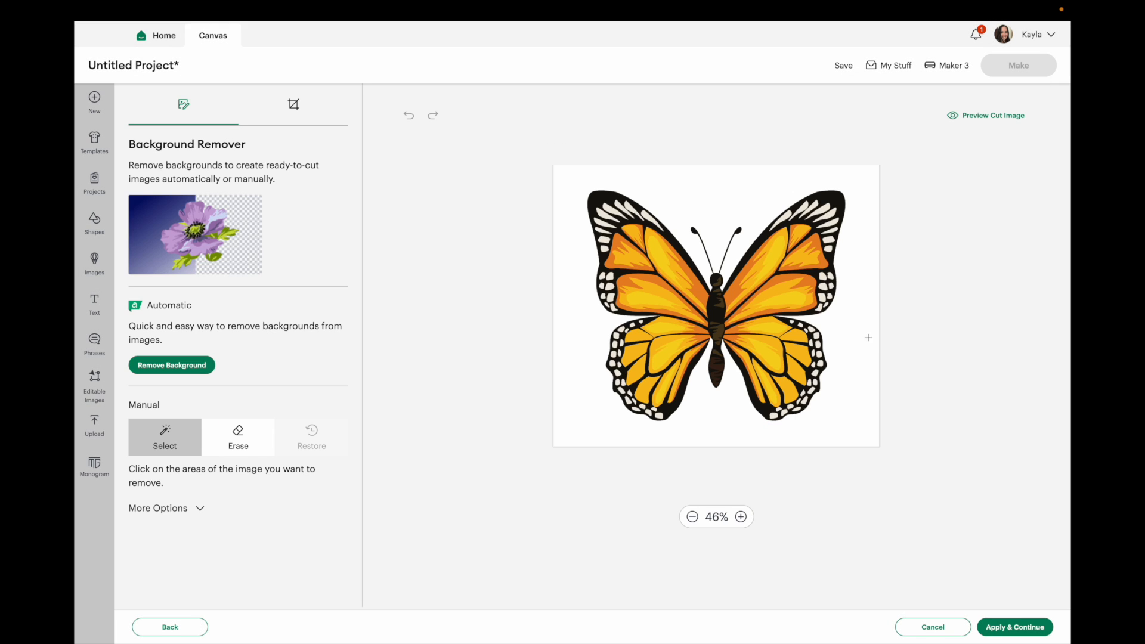
click(860, 291)
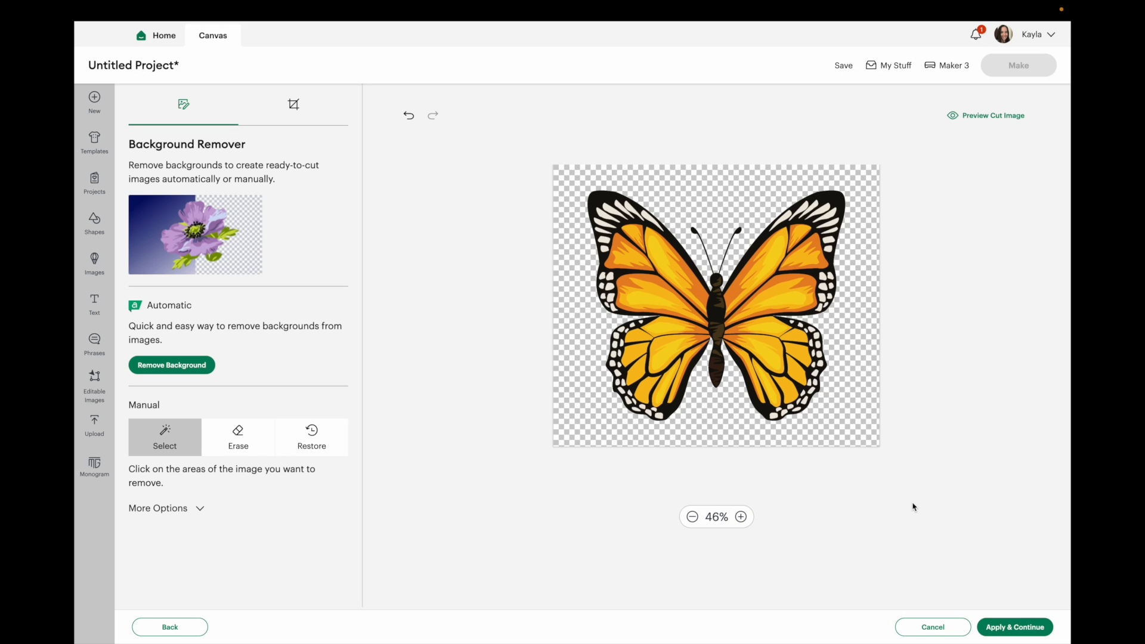
click(1014, 626)
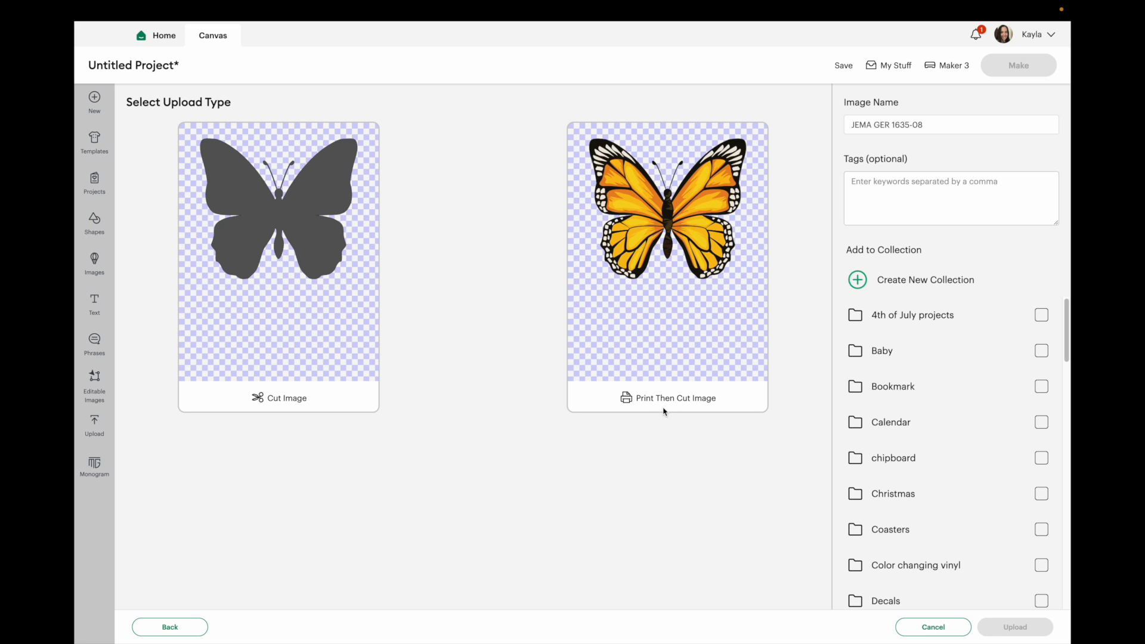
Step: Upload the butterfly as a Print Then Cut image and add it to the canvas
click(659, 240)
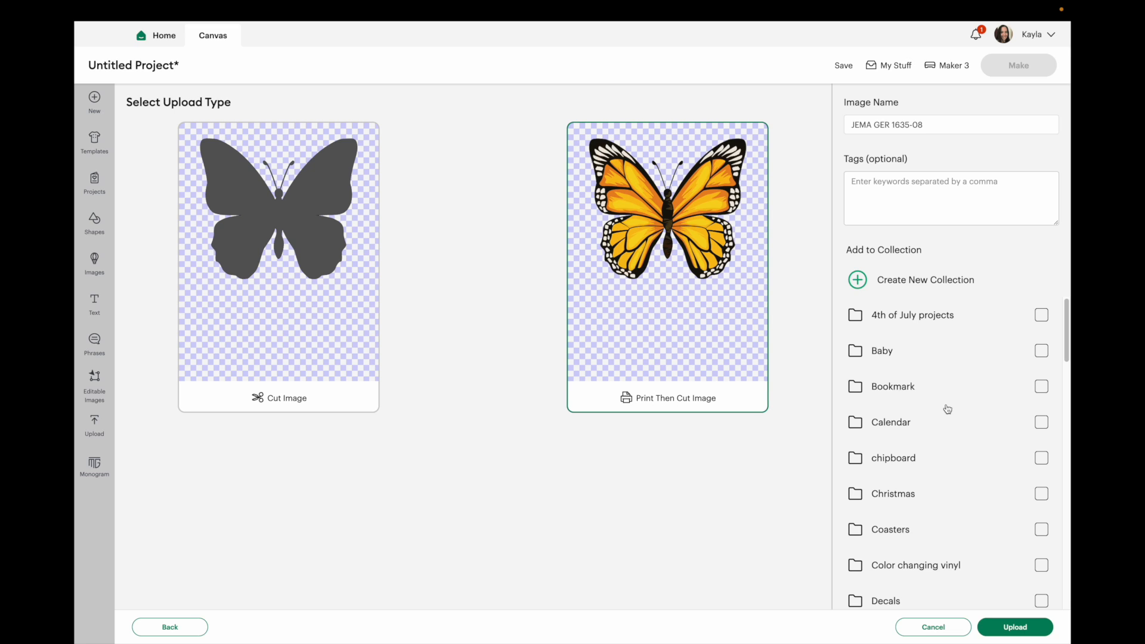
click(1027, 630)
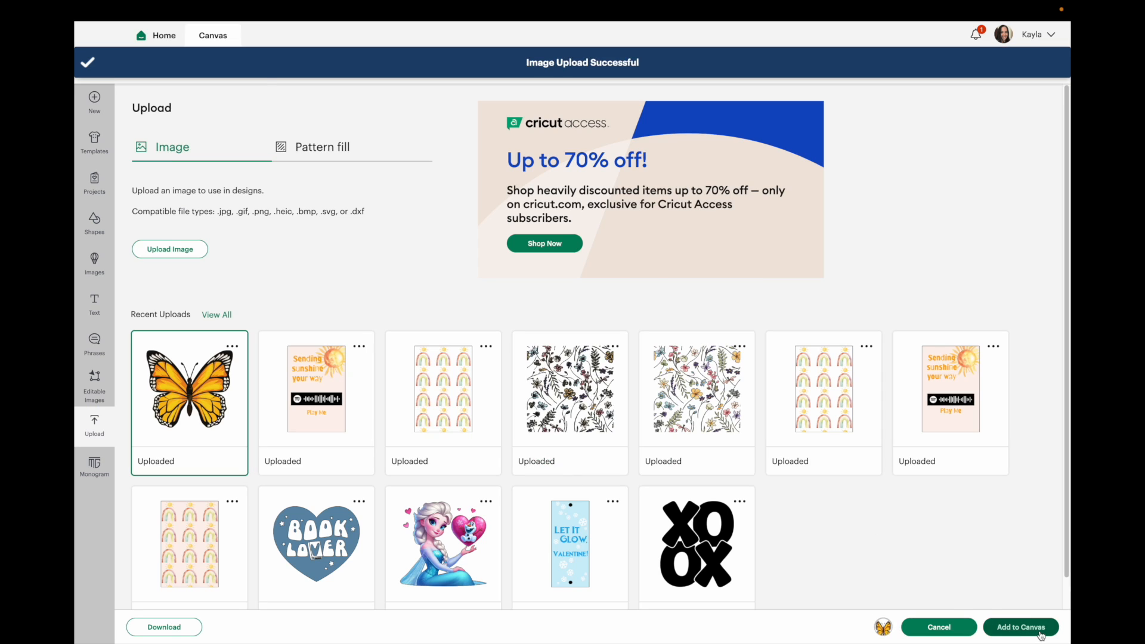
click(1026, 629)
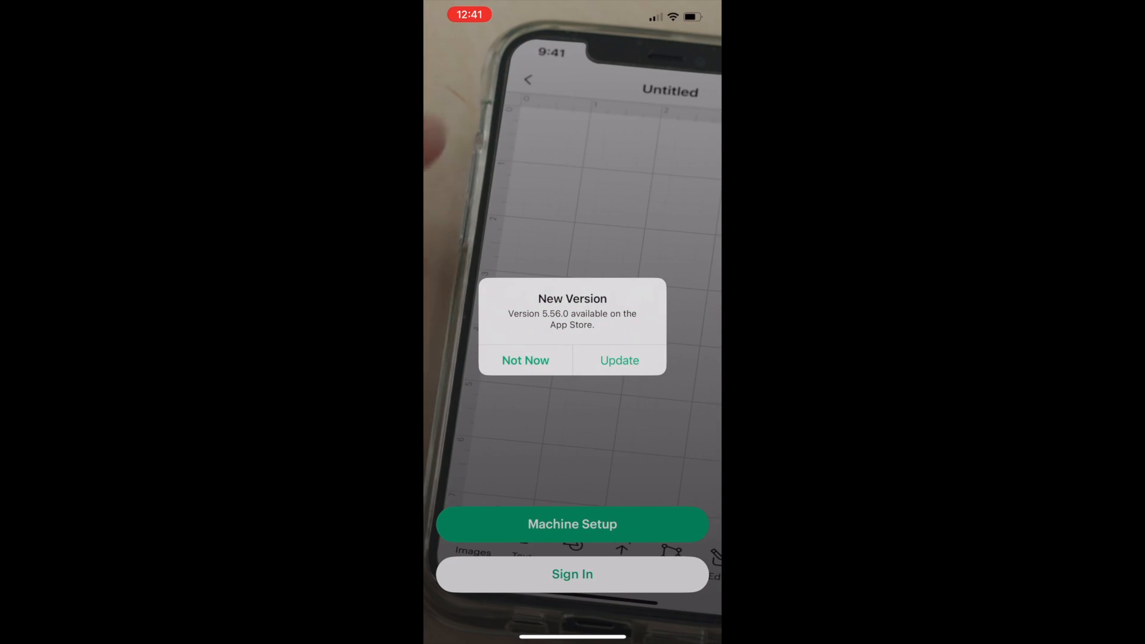
Step: Update the Cricut Design Space mobile app to version 5.56.0 from its App Store listing
click(525, 360)
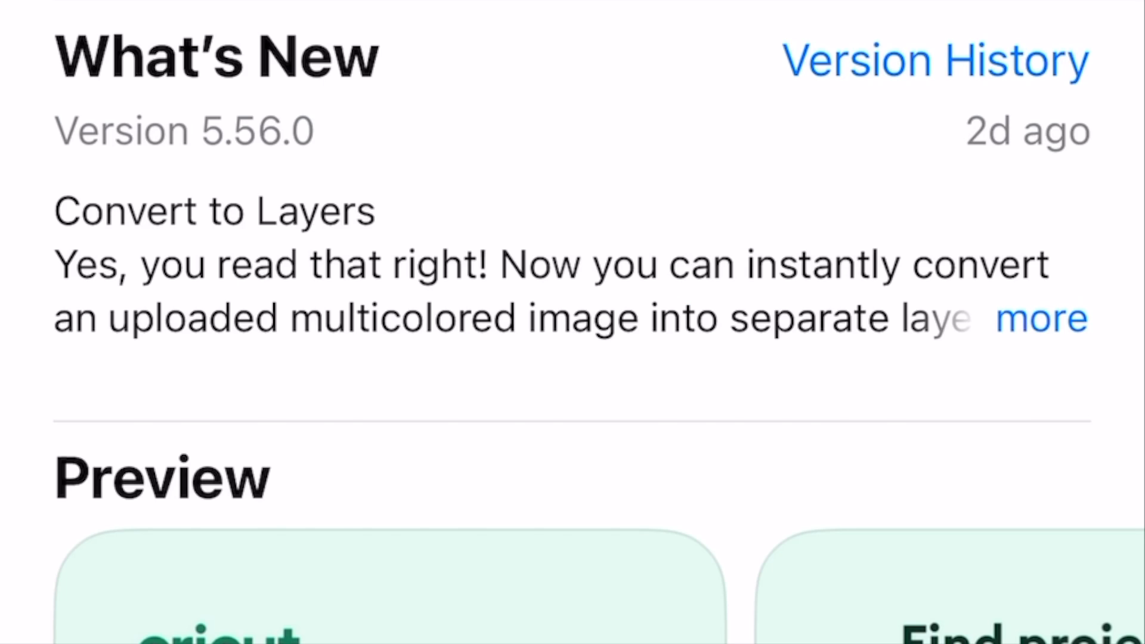
click(694, 308)
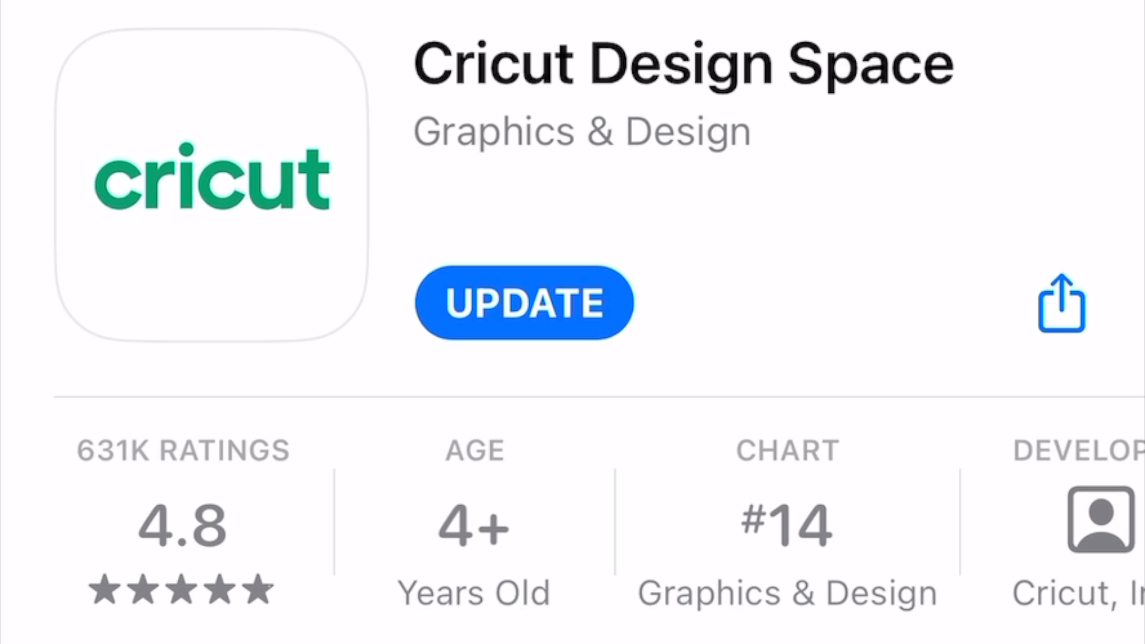
click(539, 301)
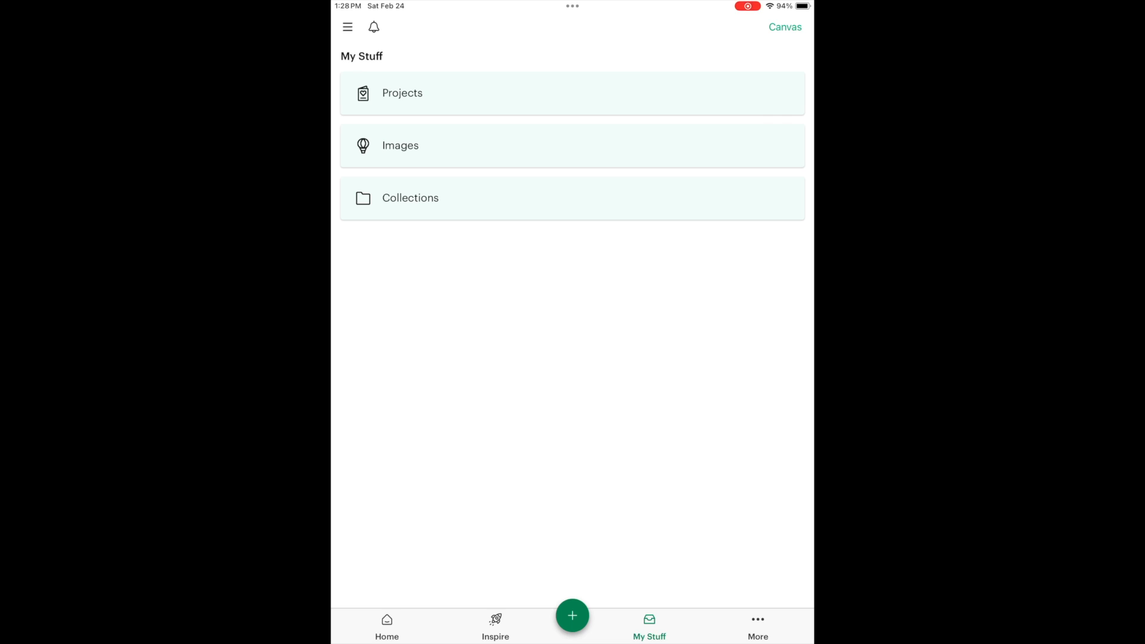
Step: Start a new mobile project and upload the JEMA GER 1635-08 image from the yellow butterfly folder in Downloads
click(572, 616)
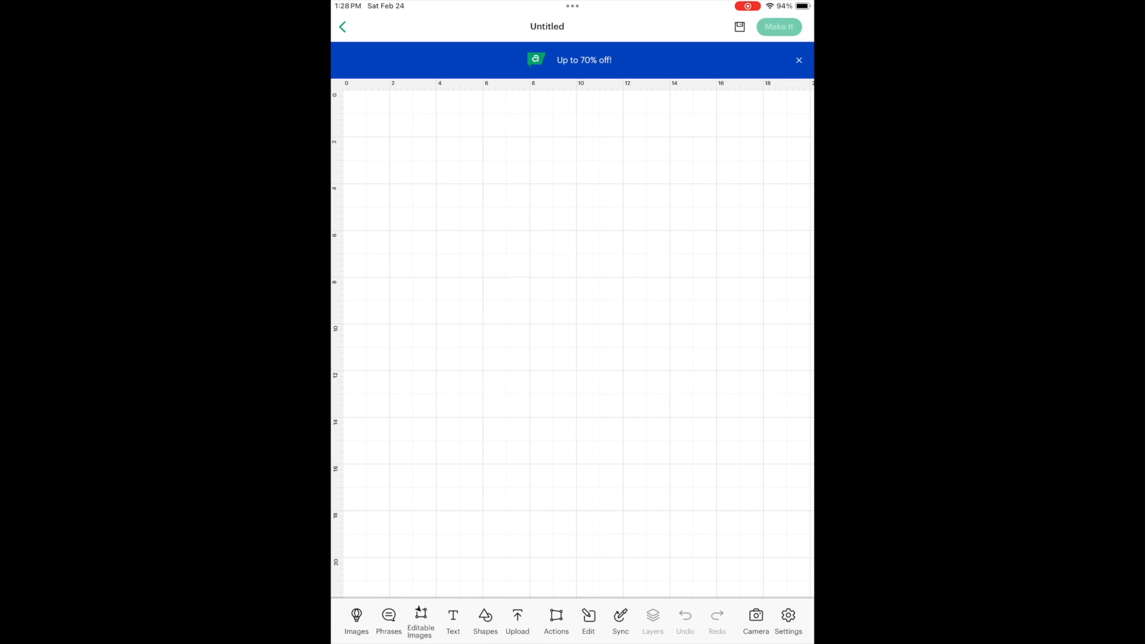
click(517, 620)
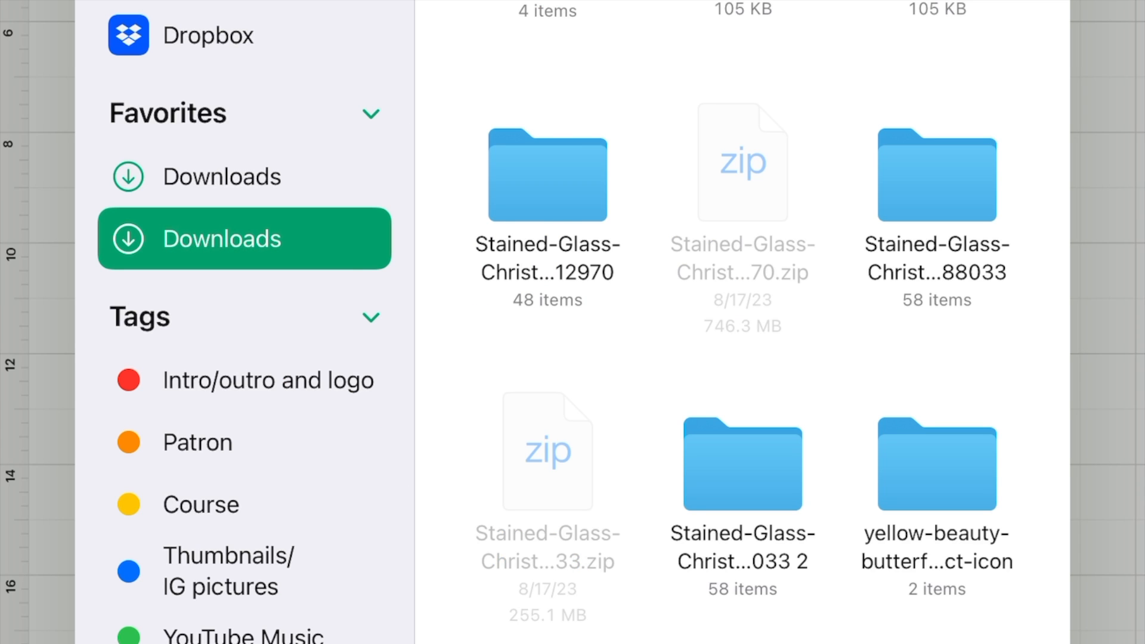
scroll(644, 357, down, 1)
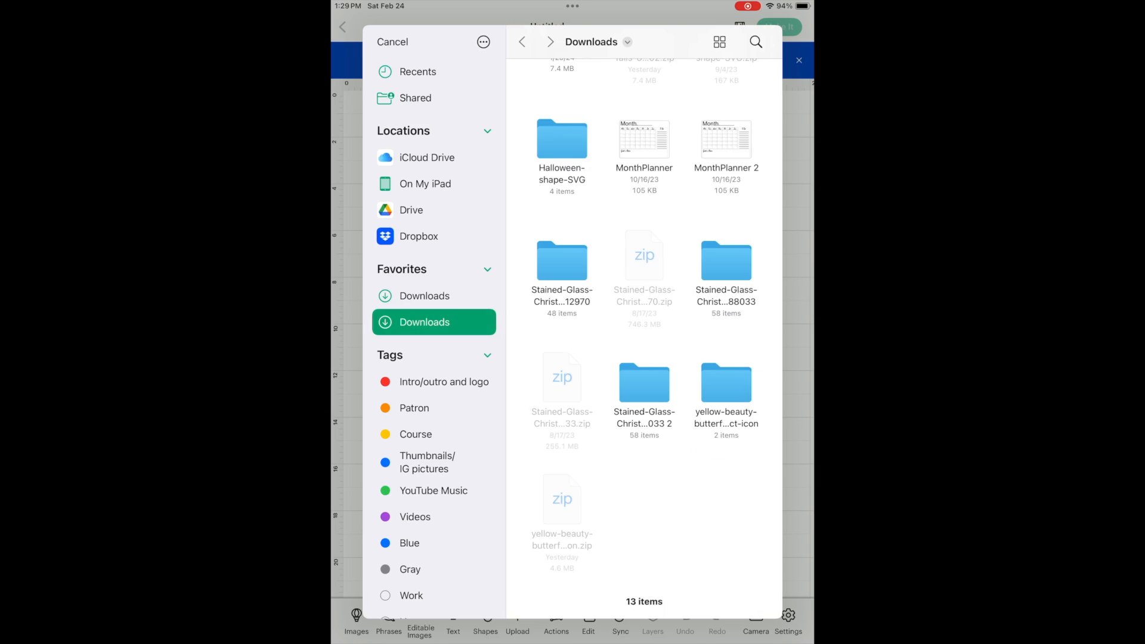
click(937, 381)
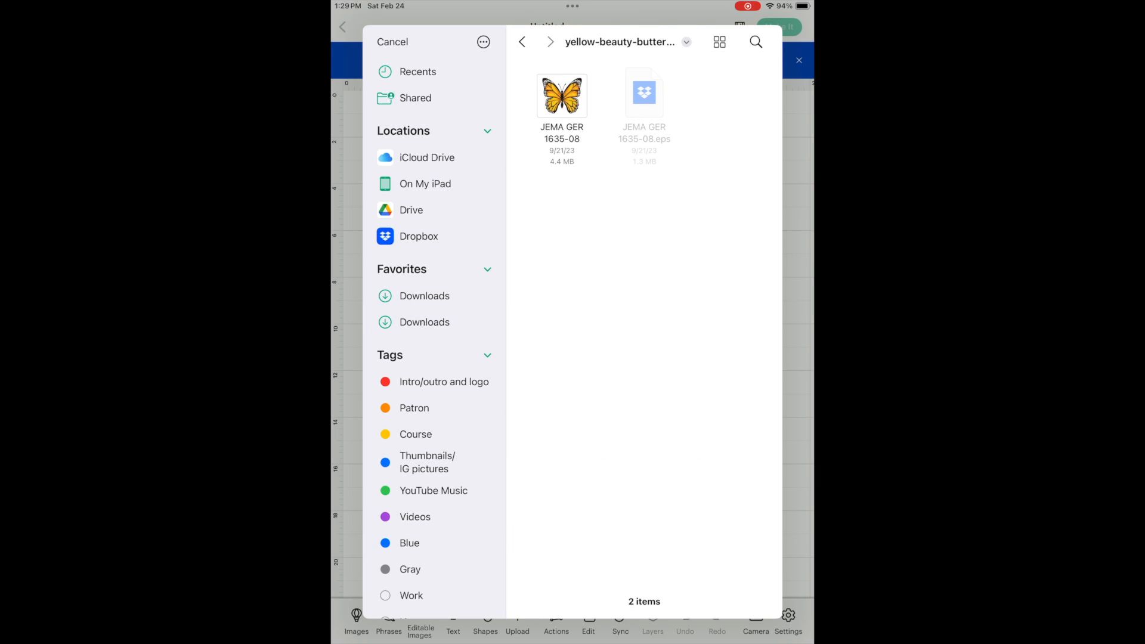
click(562, 96)
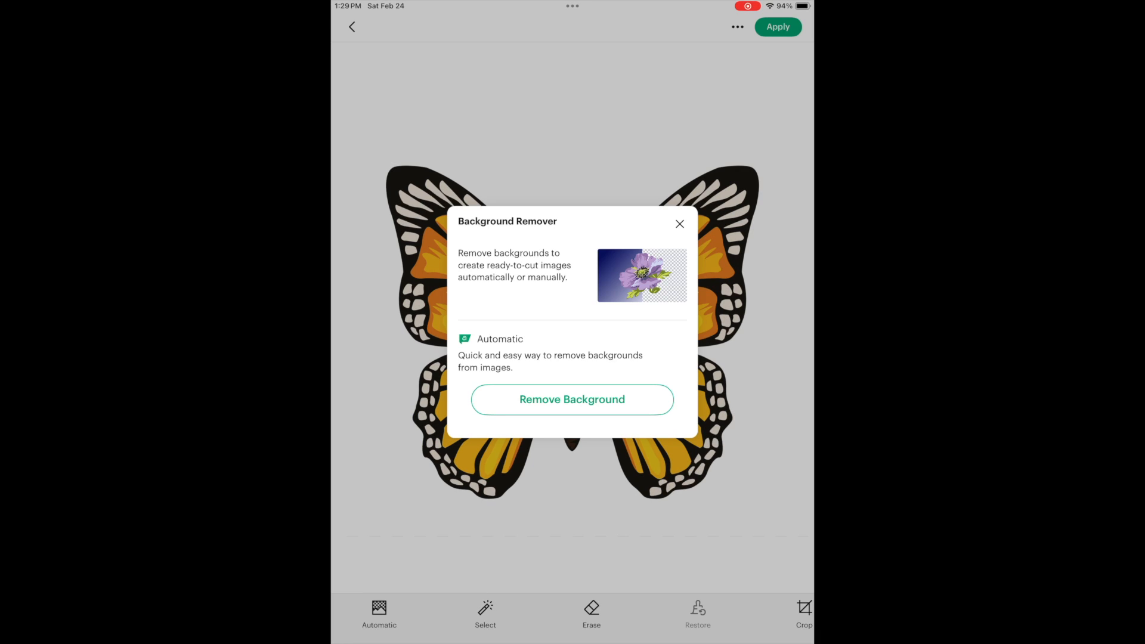
Step: Remove the butterfly's background automatically and convert the upload to Multiple Layers
click(572, 399)
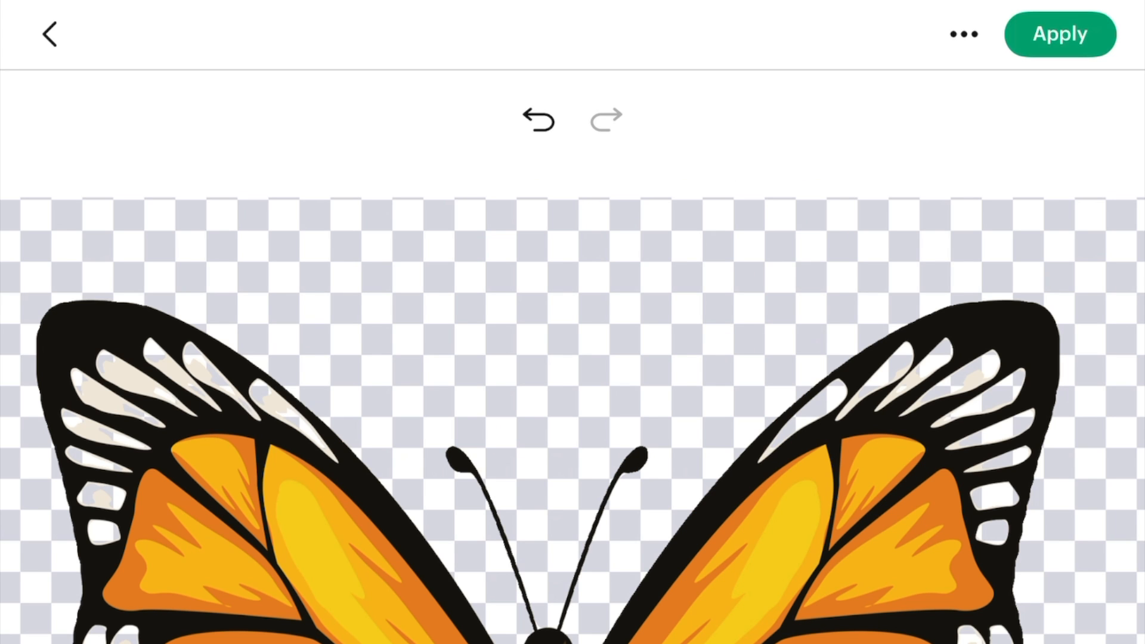
click(1060, 34)
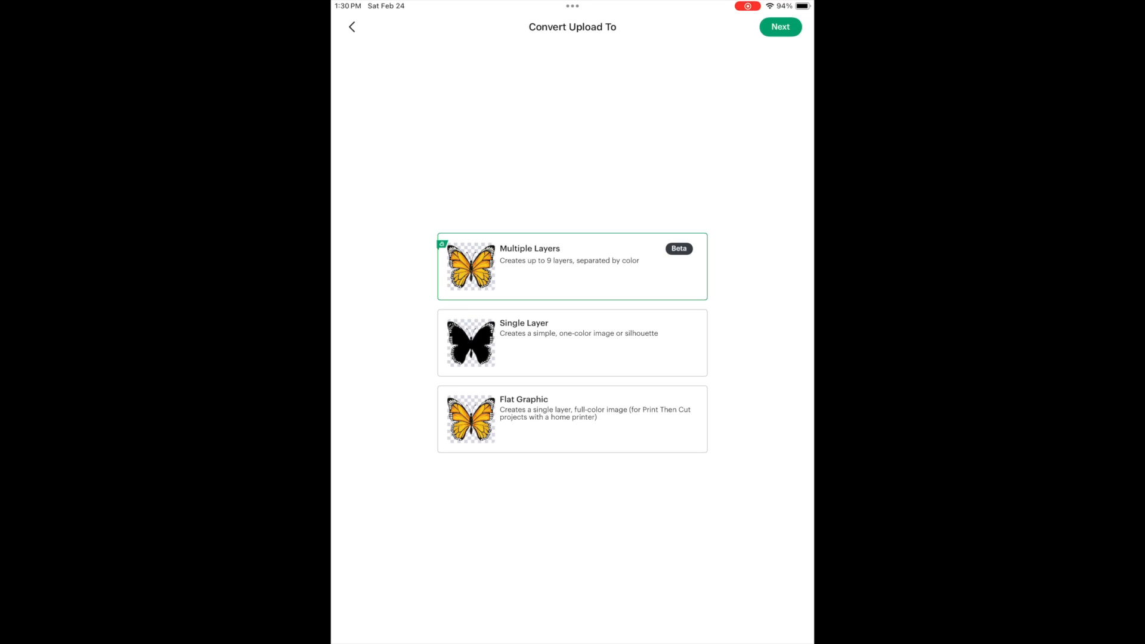
click(780, 27)
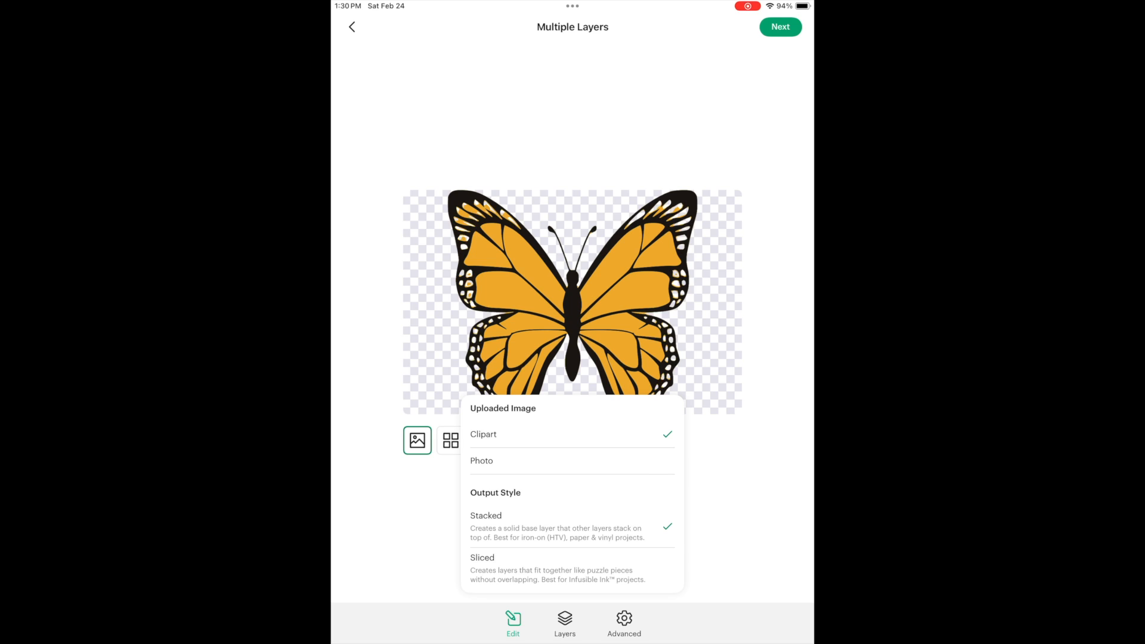
Step: Try the Photo image type on the butterfly and compare it with Clipart, using the Stacked output style
click(481, 460)
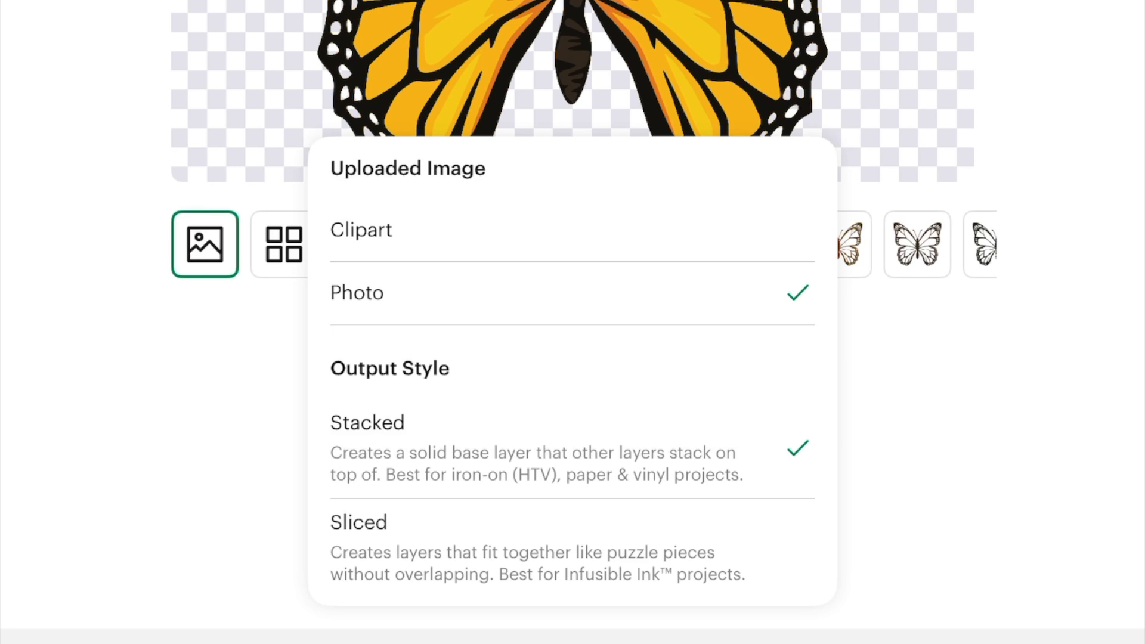
click(361, 229)
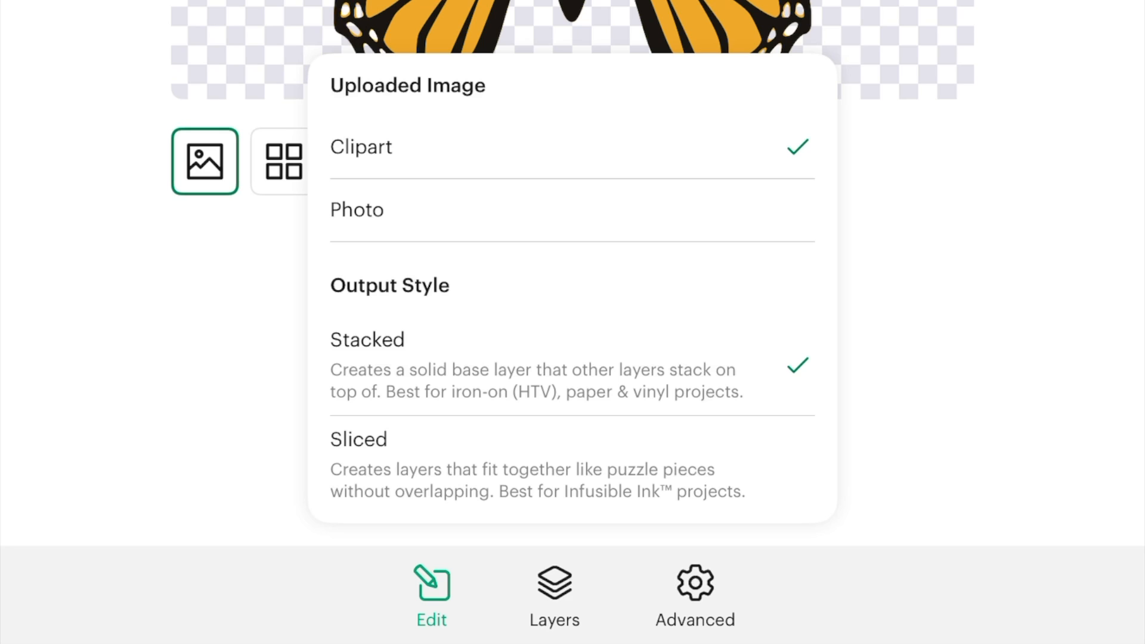
click(357, 210)
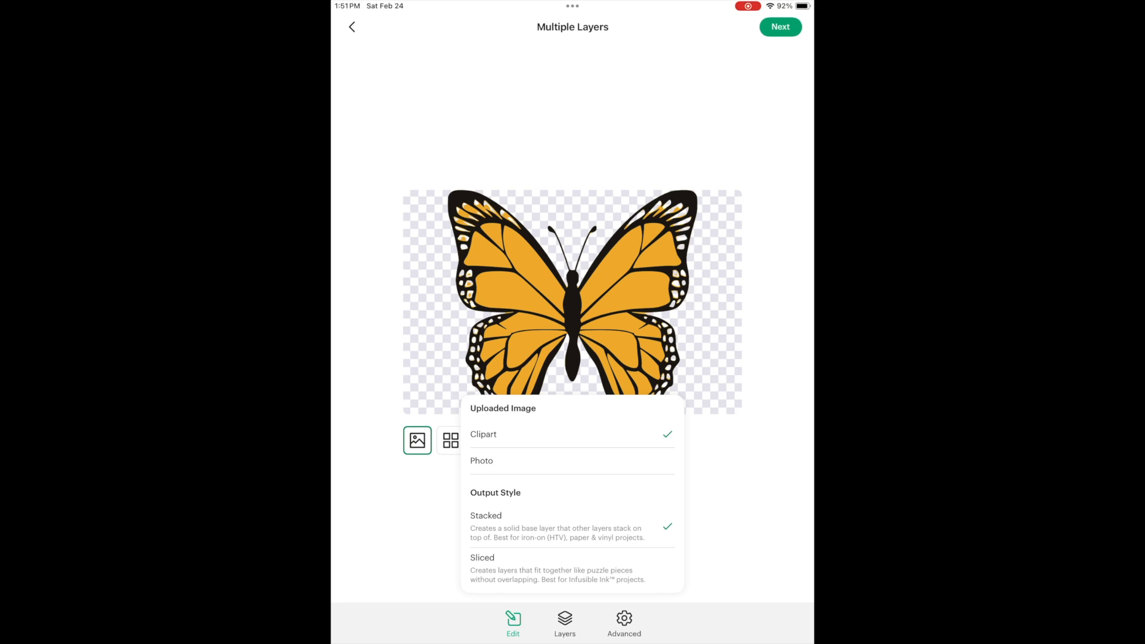
Step: Close the image type options and preview the orange butterfly layer on its own
click(513, 622)
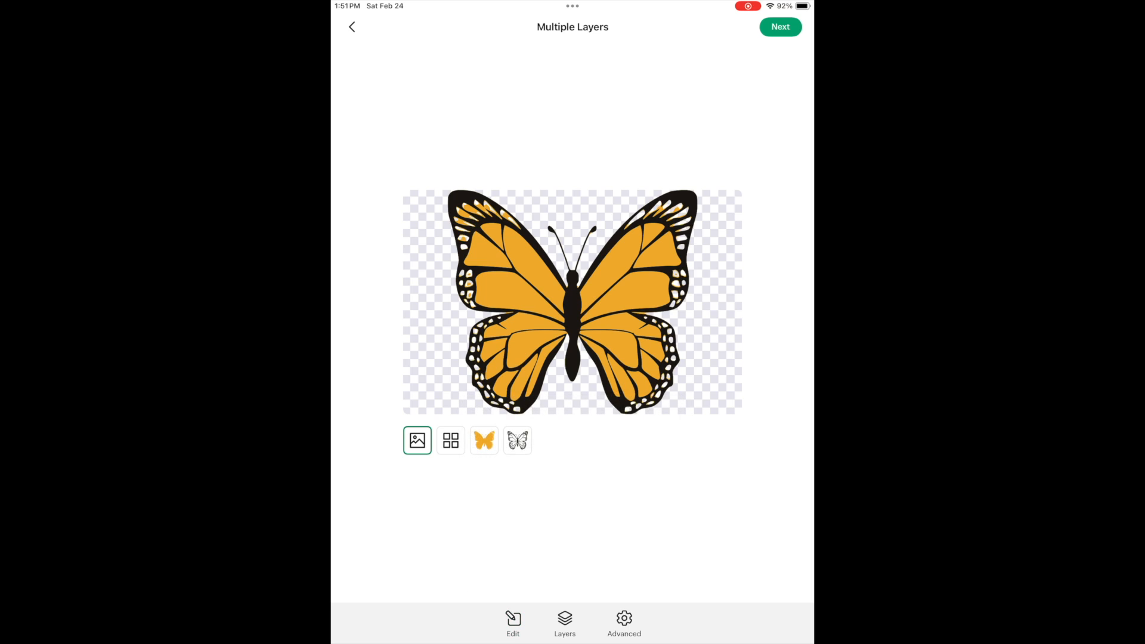
click(484, 441)
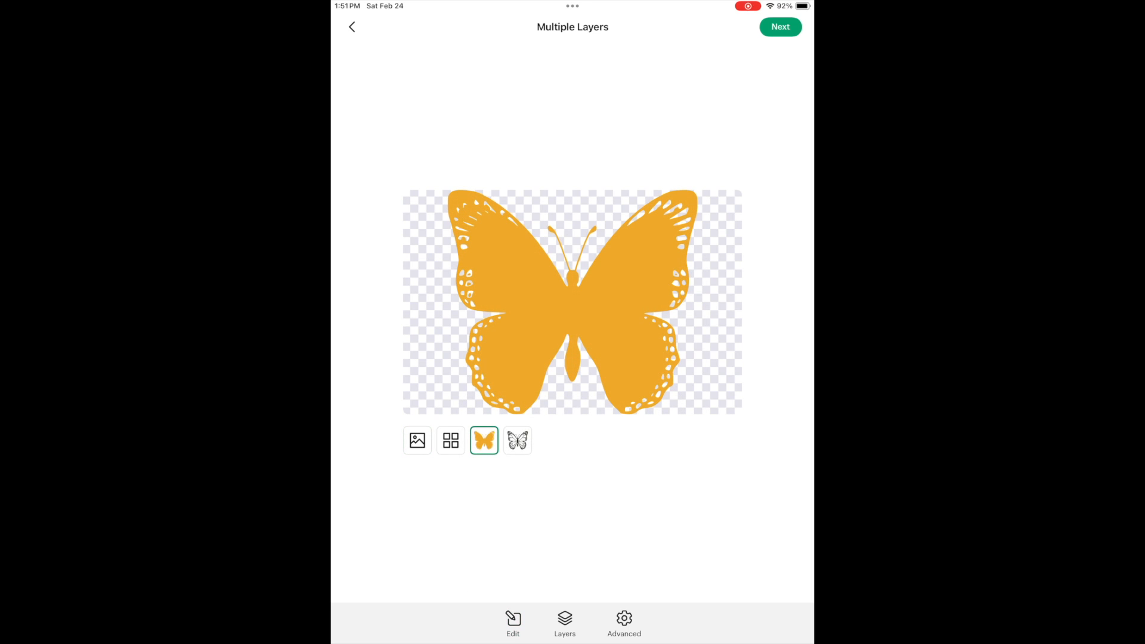
Step: Try the Sliced output style on the butterfly, then return it to Stacked
click(513, 623)
click(572, 569)
click(513, 624)
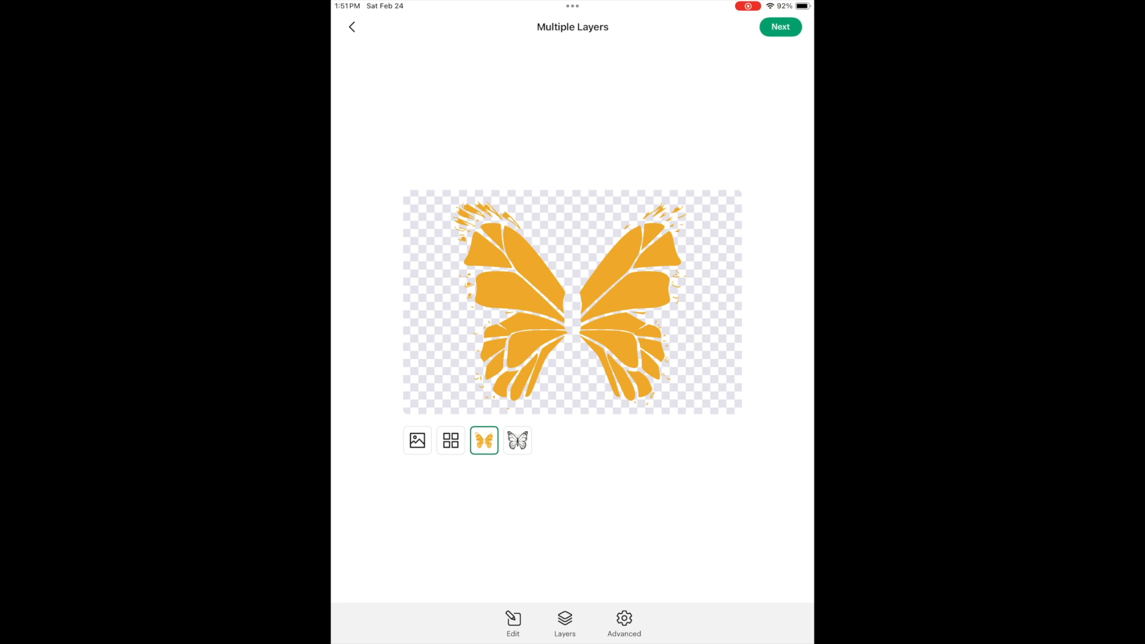
click(513, 623)
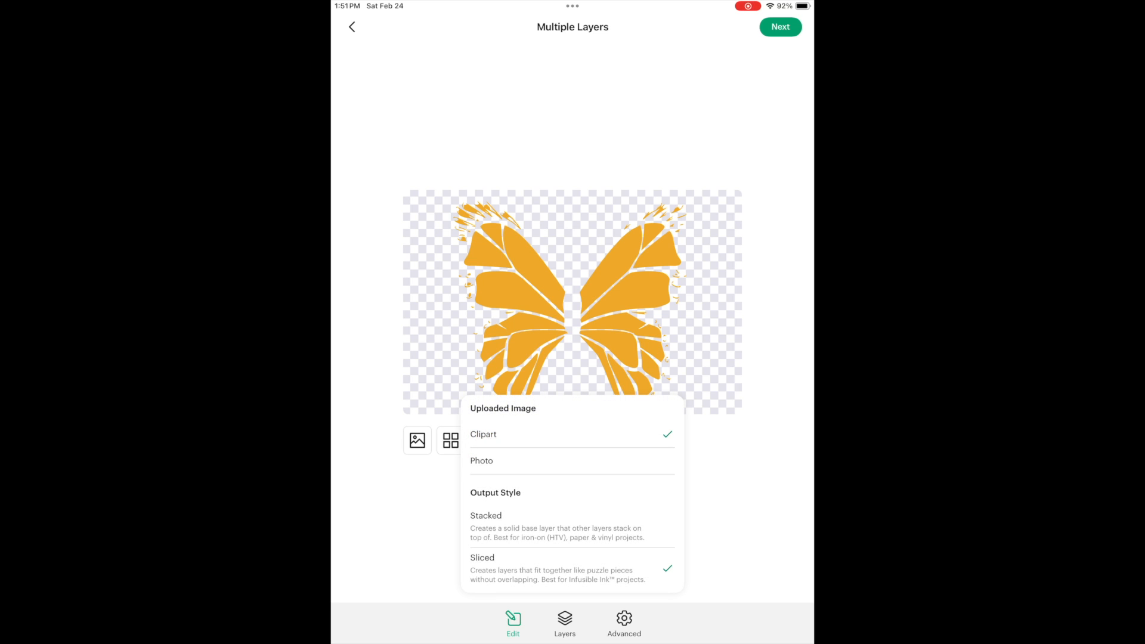
click(571, 526)
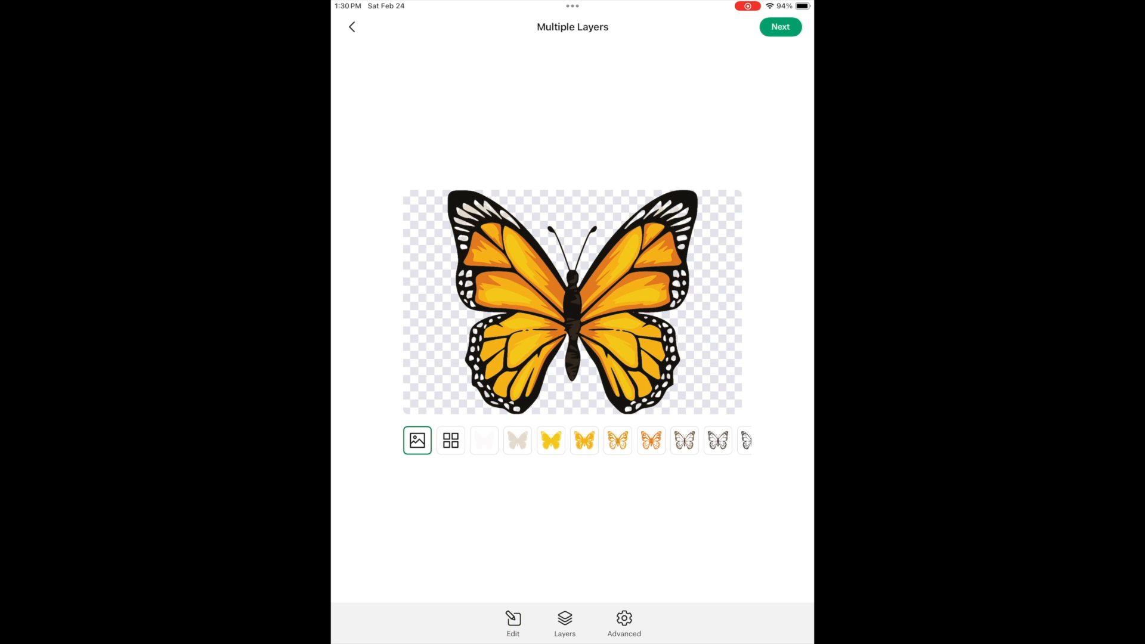
Step: Set the number of color layers for the butterfly to nine
click(565, 623)
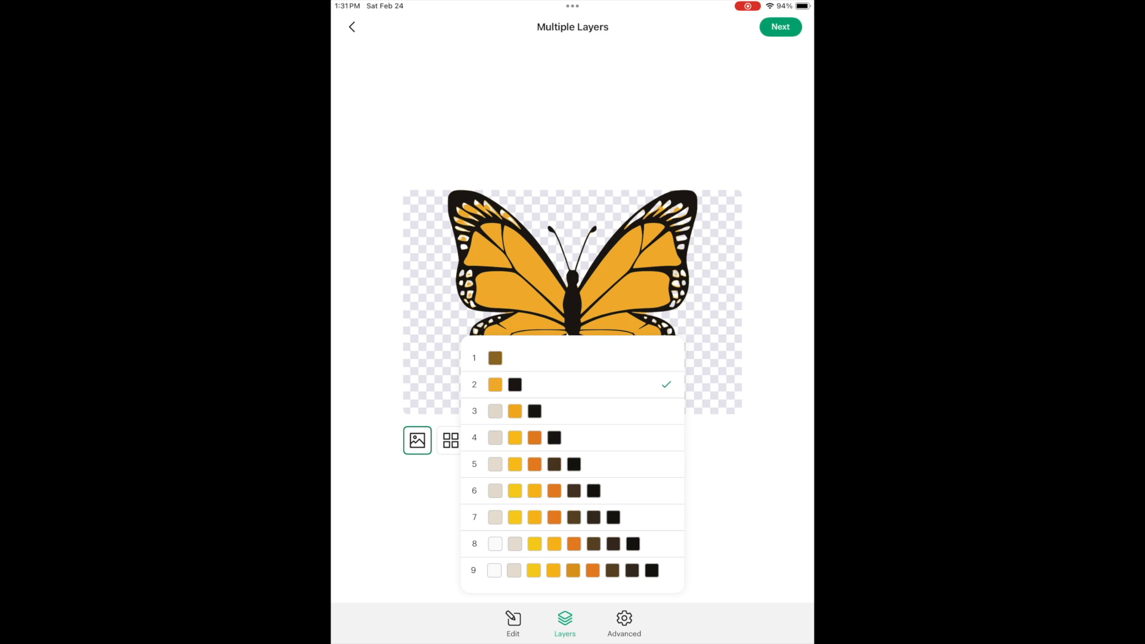
click(573, 570)
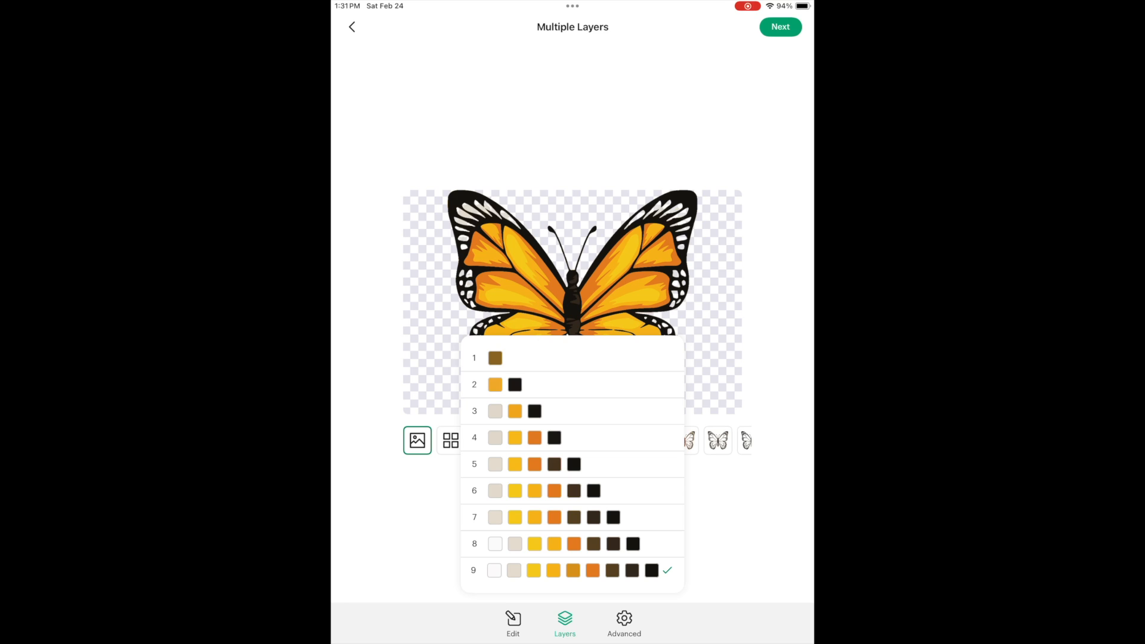
click(565, 624)
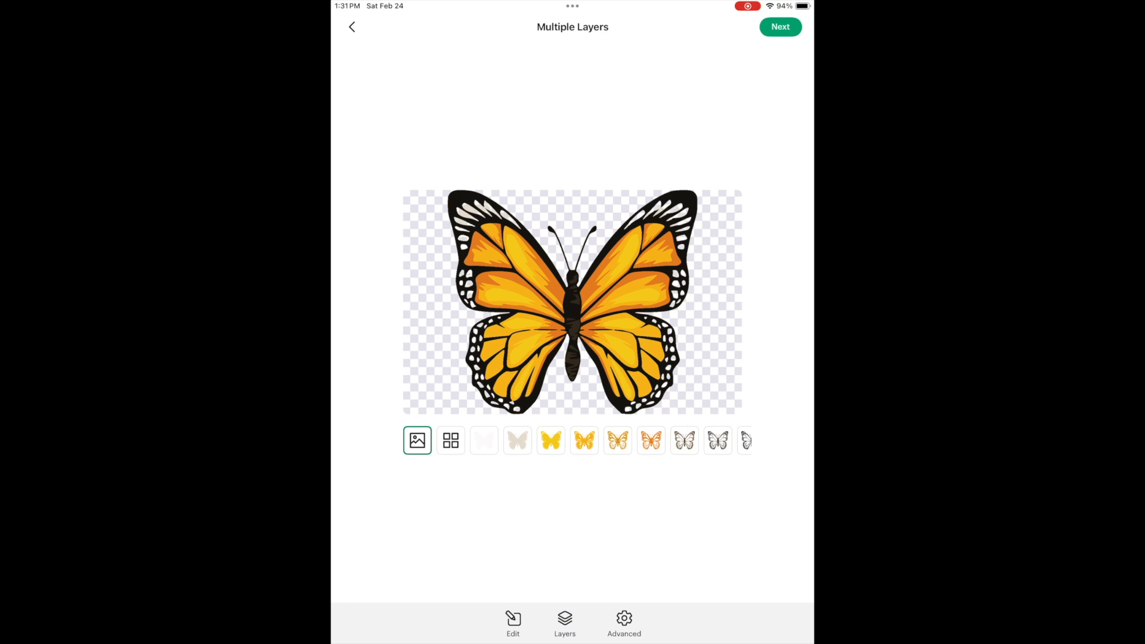
Step: Preview the butterfly's color layers one by one, then show all of them together in the grid view
click(484, 441)
click(517, 441)
click(551, 440)
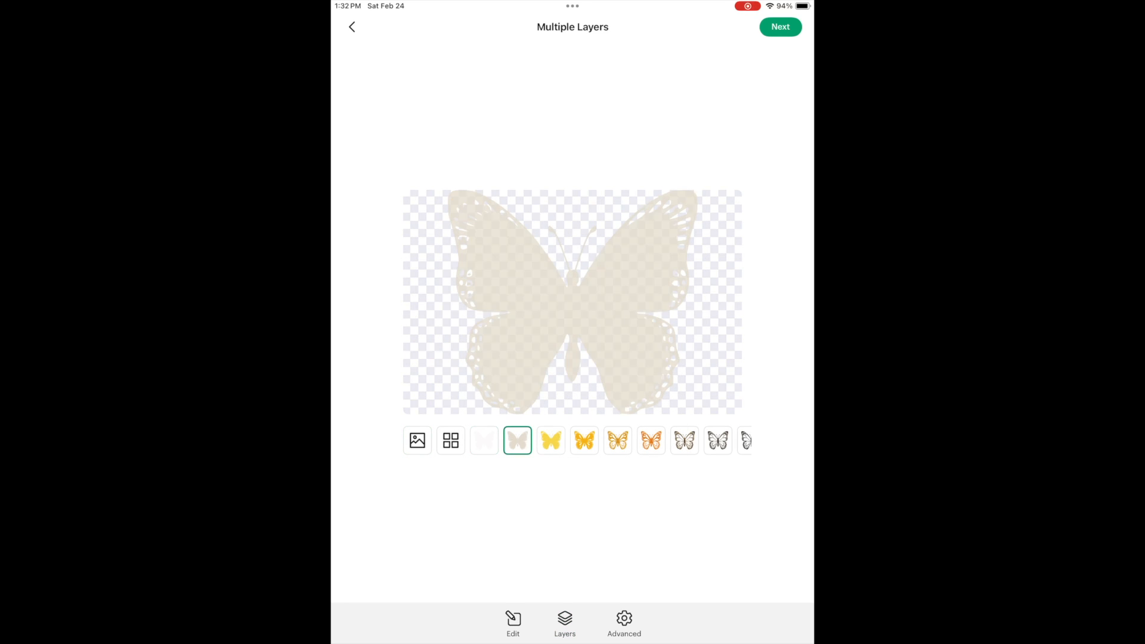
click(584, 441)
click(618, 441)
click(651, 440)
click(685, 441)
click(718, 441)
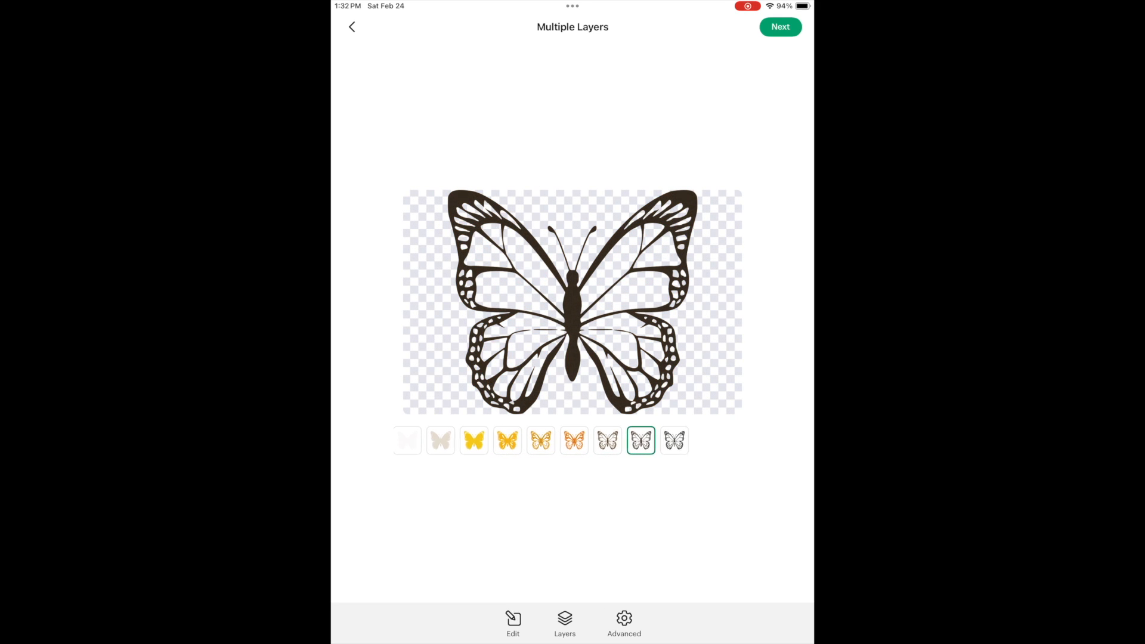
scroll(573, 441, left, 1)
click(451, 441)
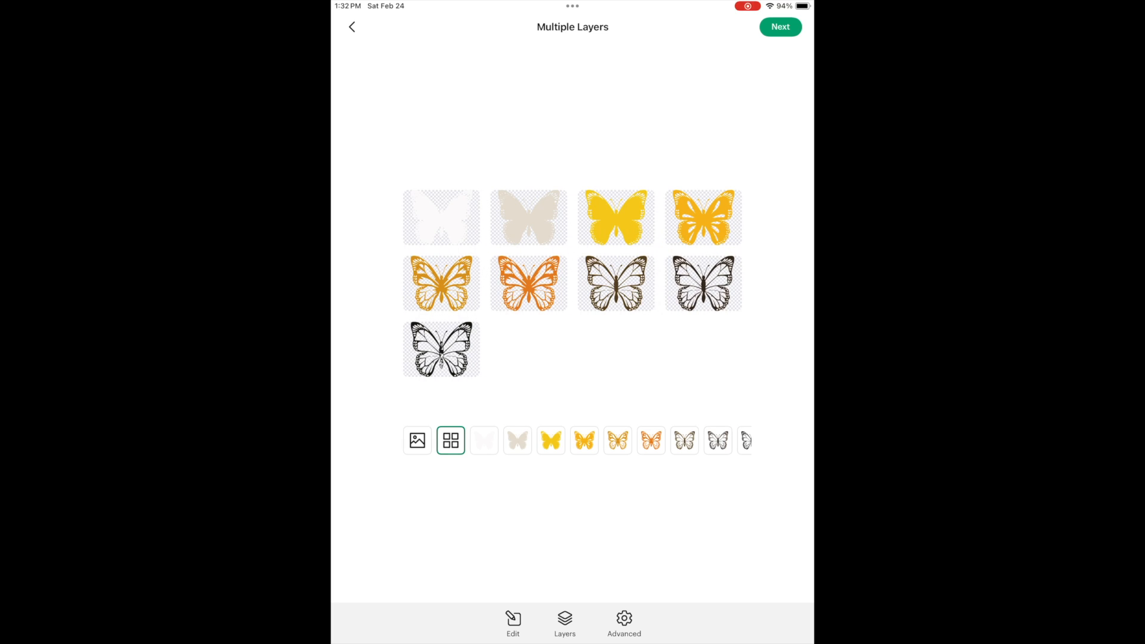
Step: Try the butterfly with two color layers, then set the number of layers to four
click(417, 441)
click(565, 623)
click(573, 384)
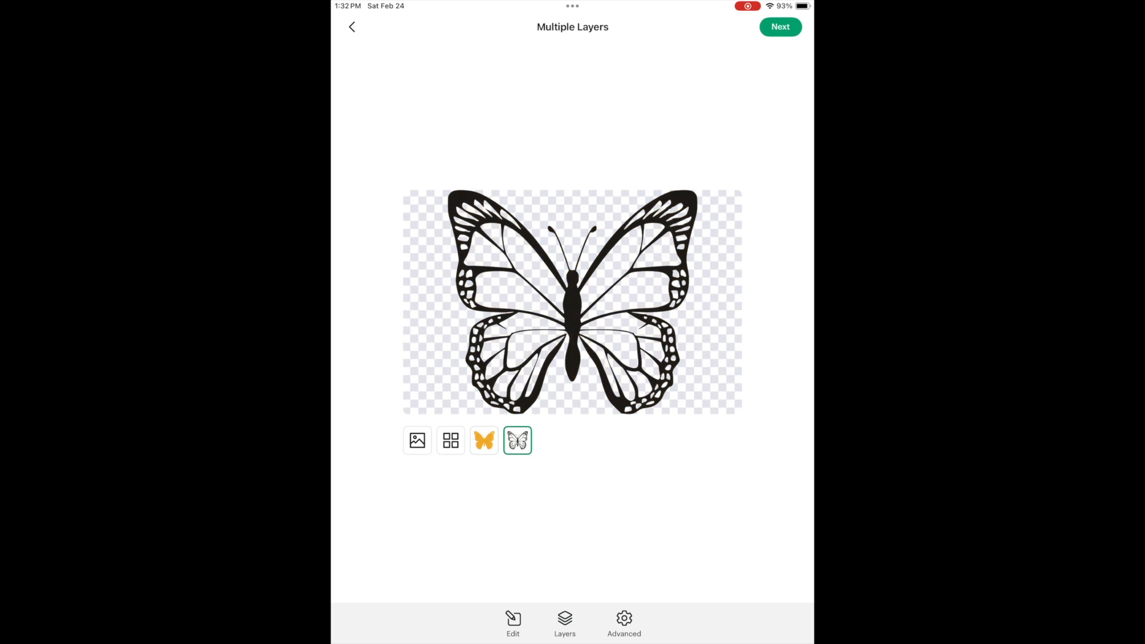
click(565, 623)
click(572, 438)
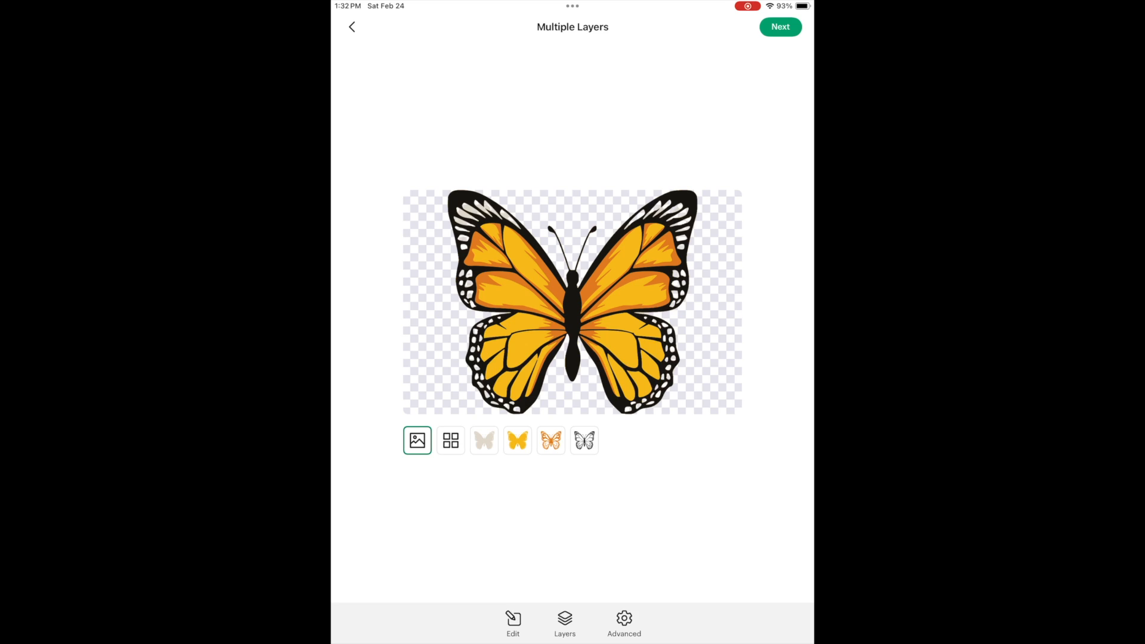
Step: Try Smooth and Reduce Noise at High on the butterfly, returning each to None, and close the advanced options
click(623, 623)
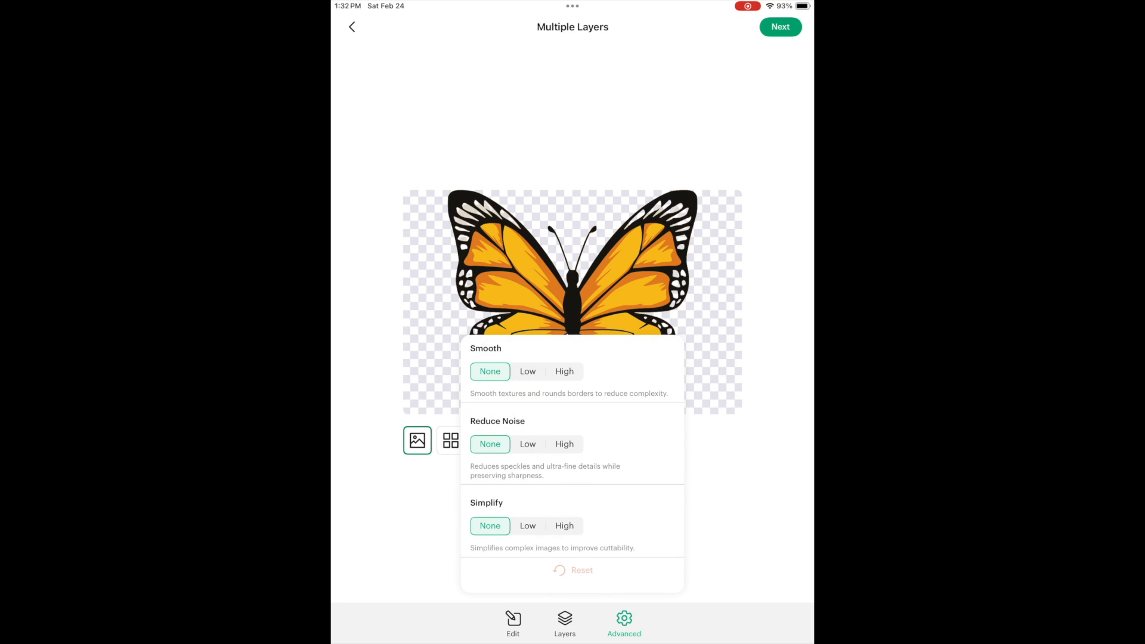
click(527, 372)
click(565, 371)
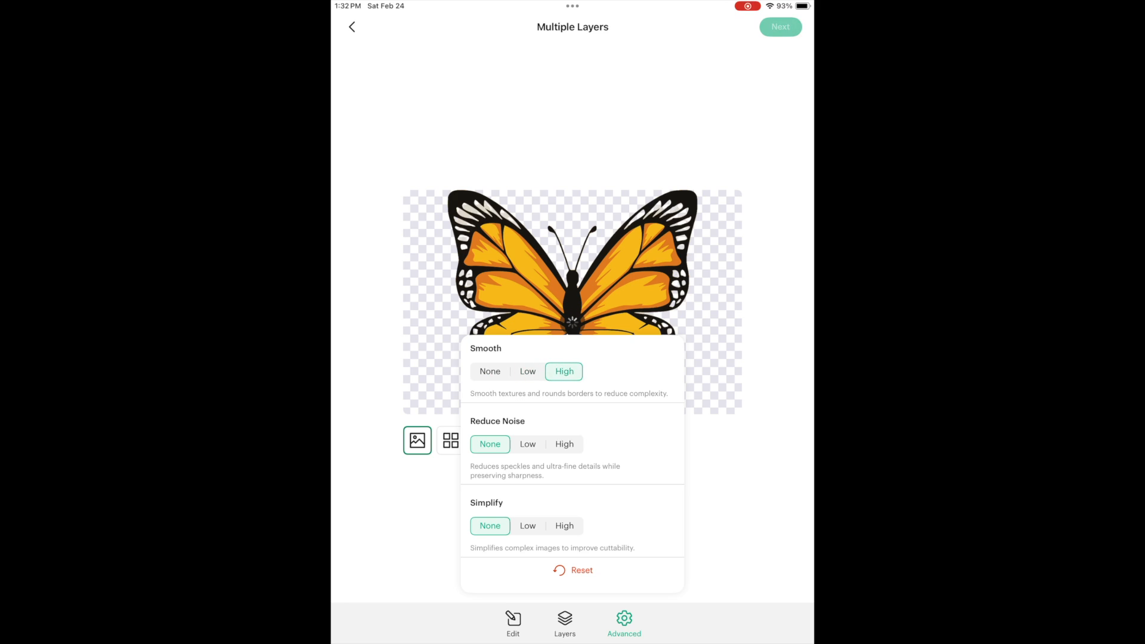
scroll(596, 263, up, 5)
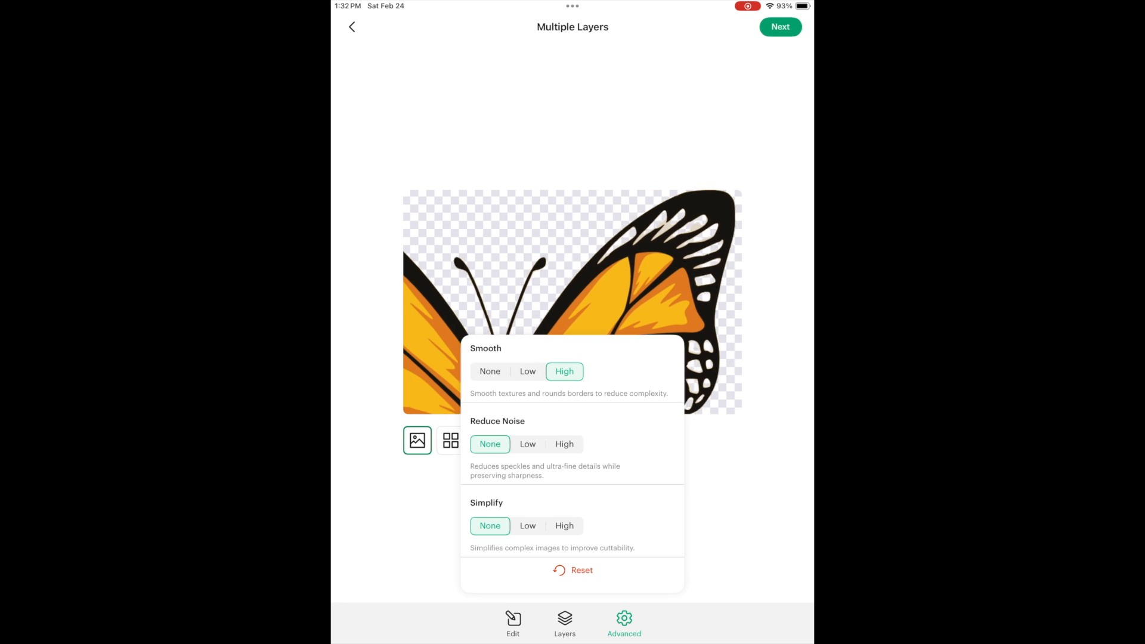
click(490, 371)
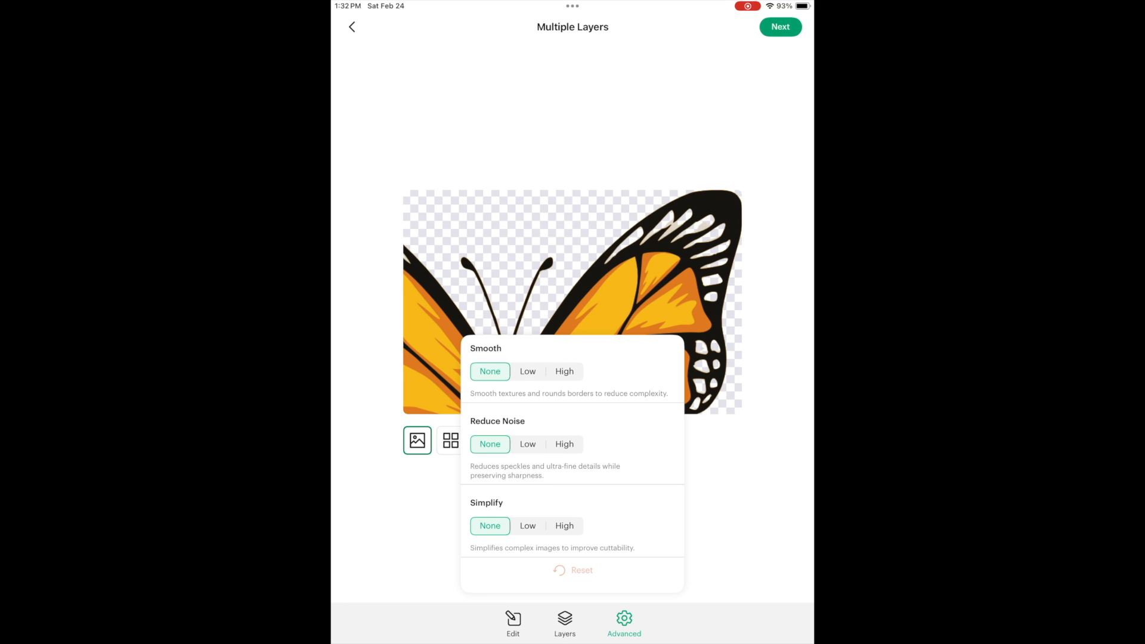
click(564, 444)
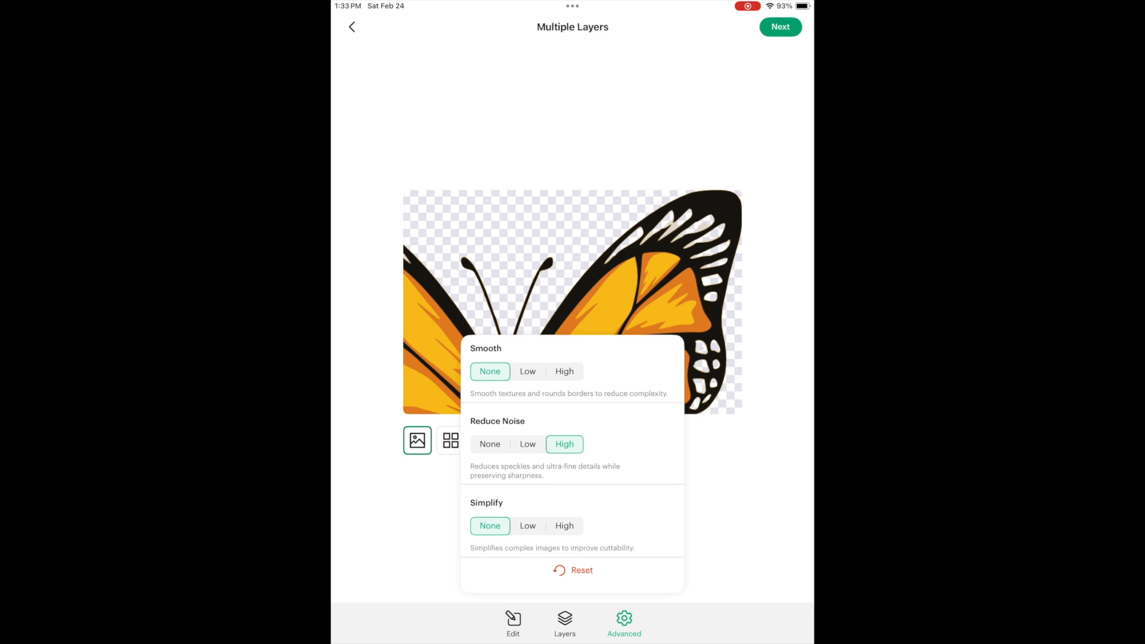
click(490, 444)
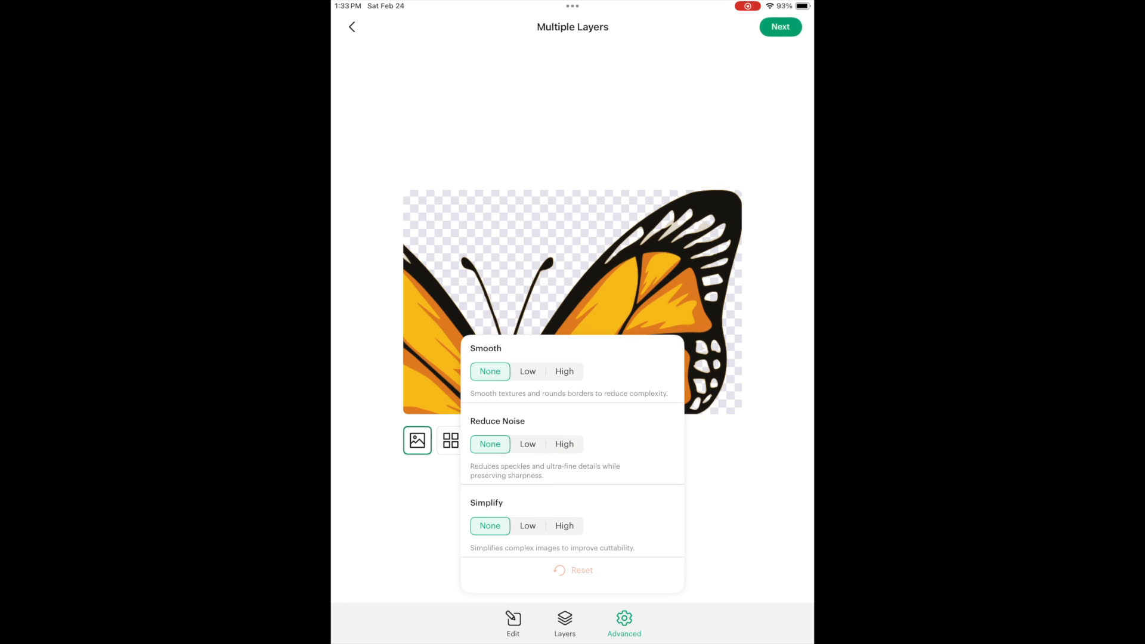
click(624, 623)
Step: Name the layered image Butterfly, upload it to the canvas, and move it further up
click(780, 27)
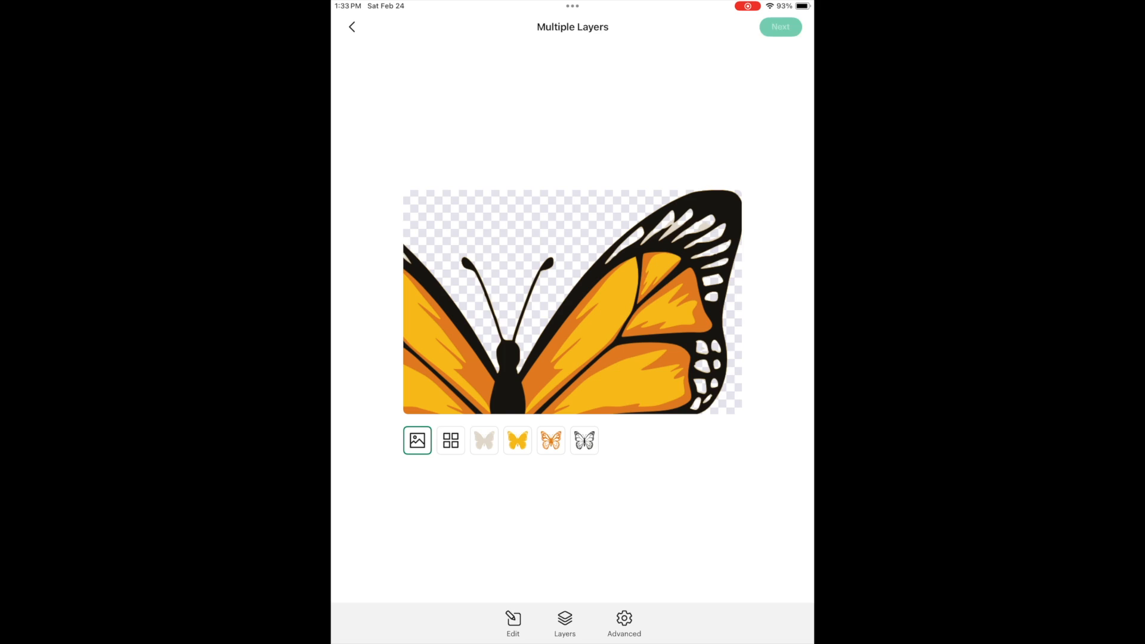
text(Butterfly)
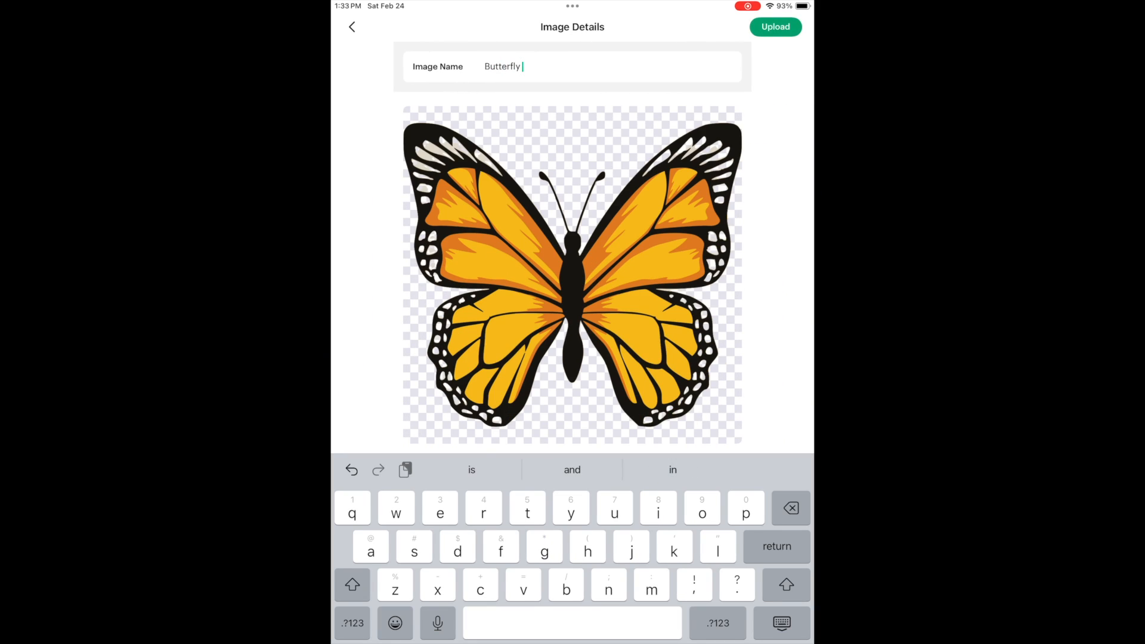
click(718, 622)
click(776, 26)
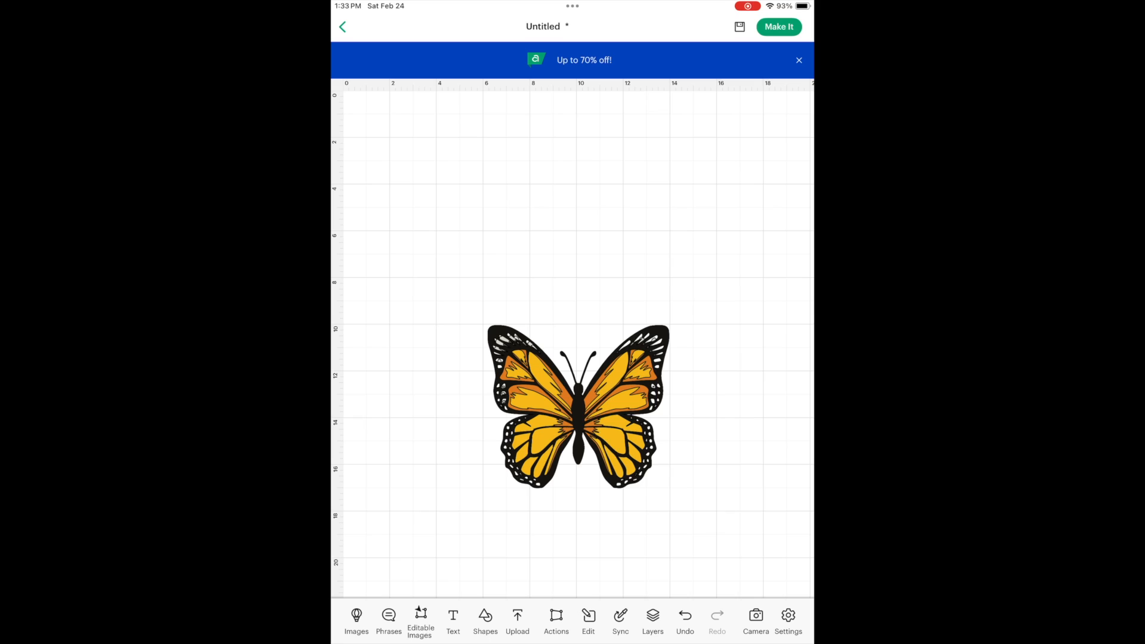
click(578, 406)
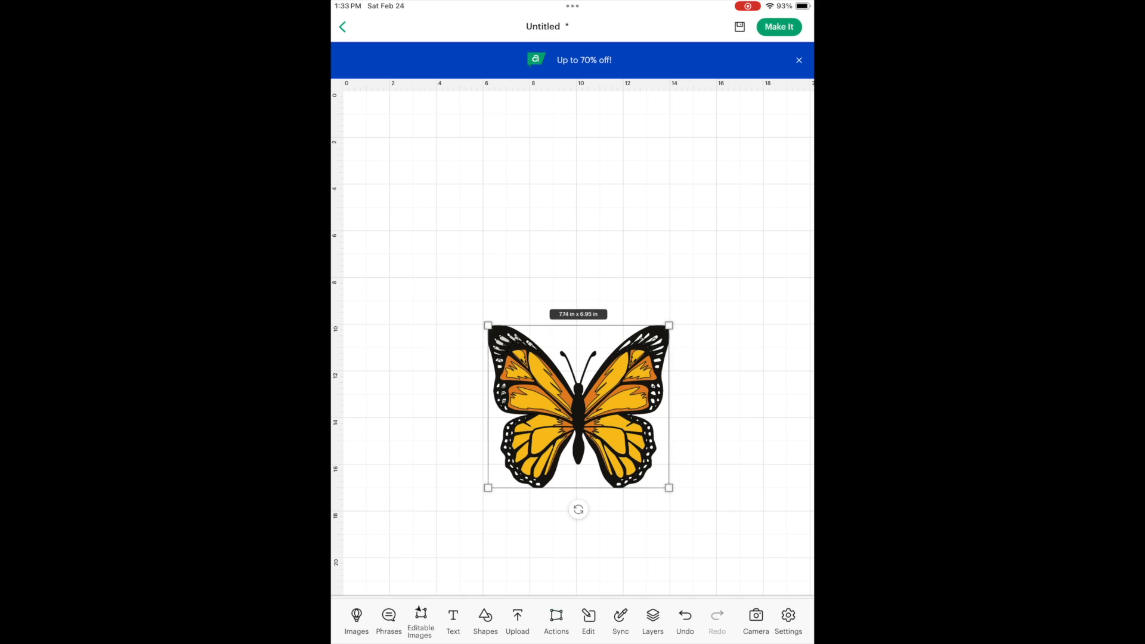
drag(577, 406, 573, 301)
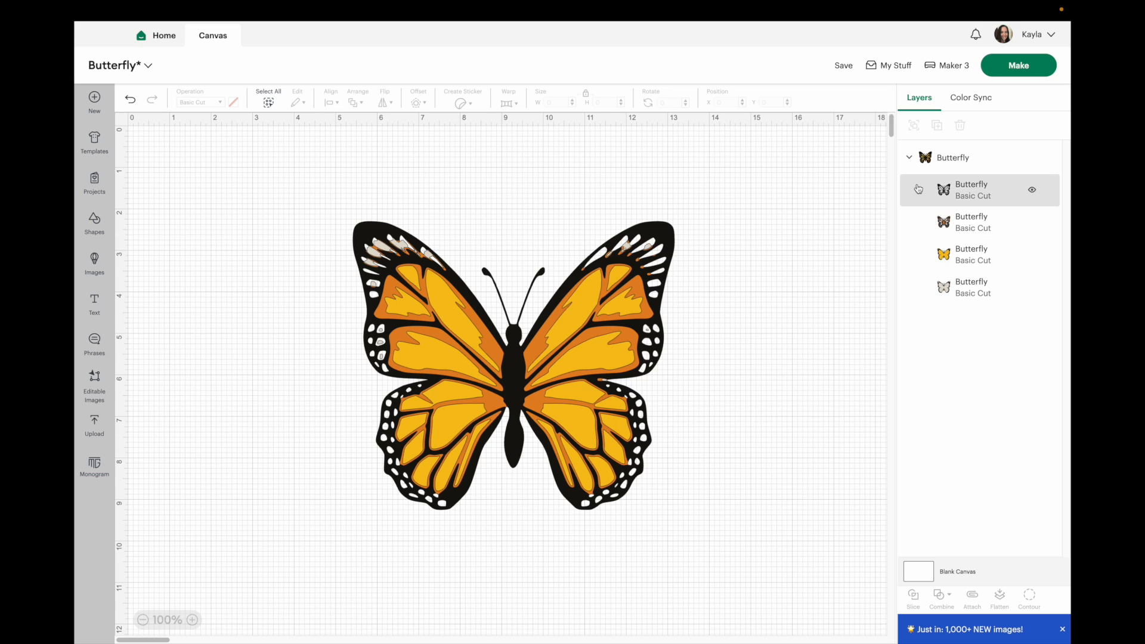
Step: In Design Space on desktop, ungroup the four-layer butterfly into separate layers
click(931, 164)
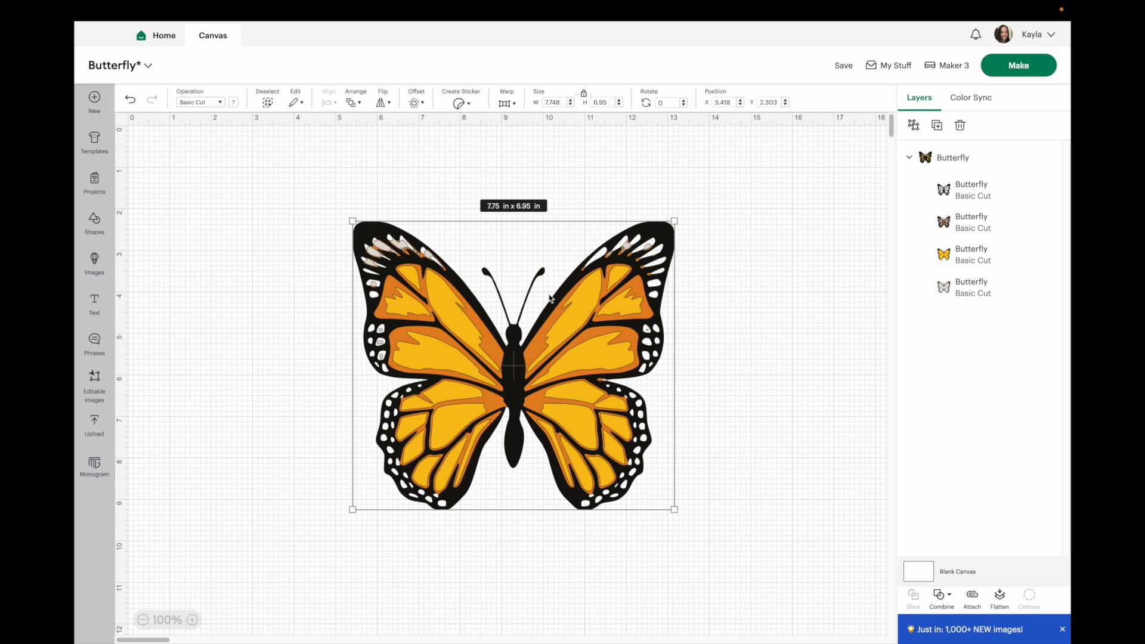
click(914, 127)
click(753, 363)
Step: Try spreading the ungrouped butterfly layers apart across the canvas
drag(558, 373, 754, 353)
drag(588, 280, 405, 407)
drag(394, 327, 185, 265)
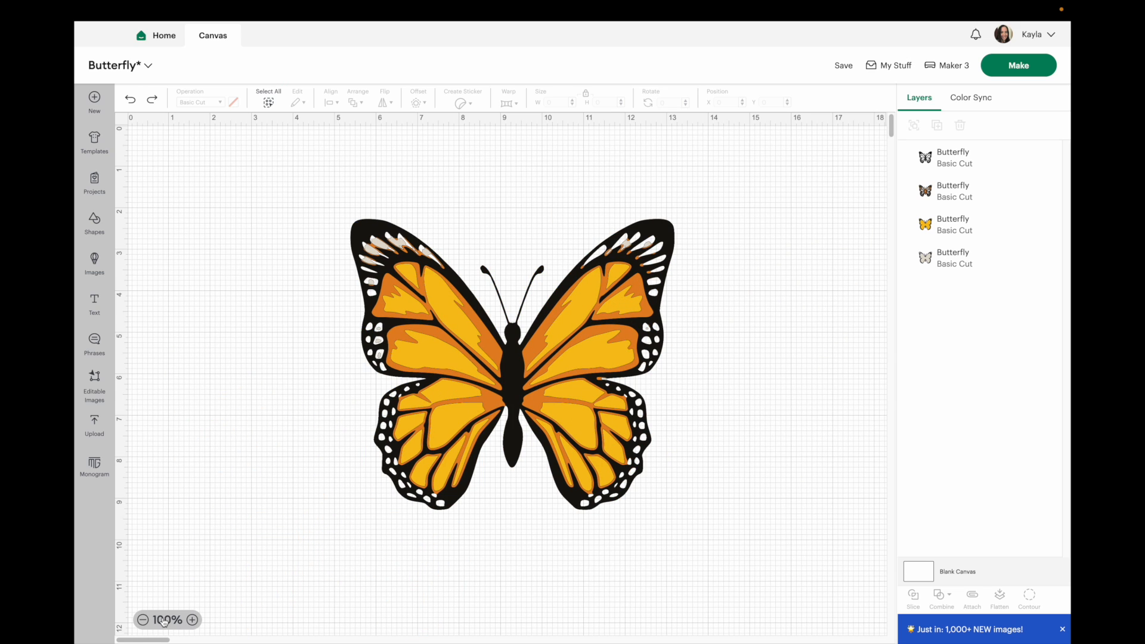
Step: Examine the gray details in the butterfly's wings and delete the light gray layer beneath the other colors
click(193, 621)
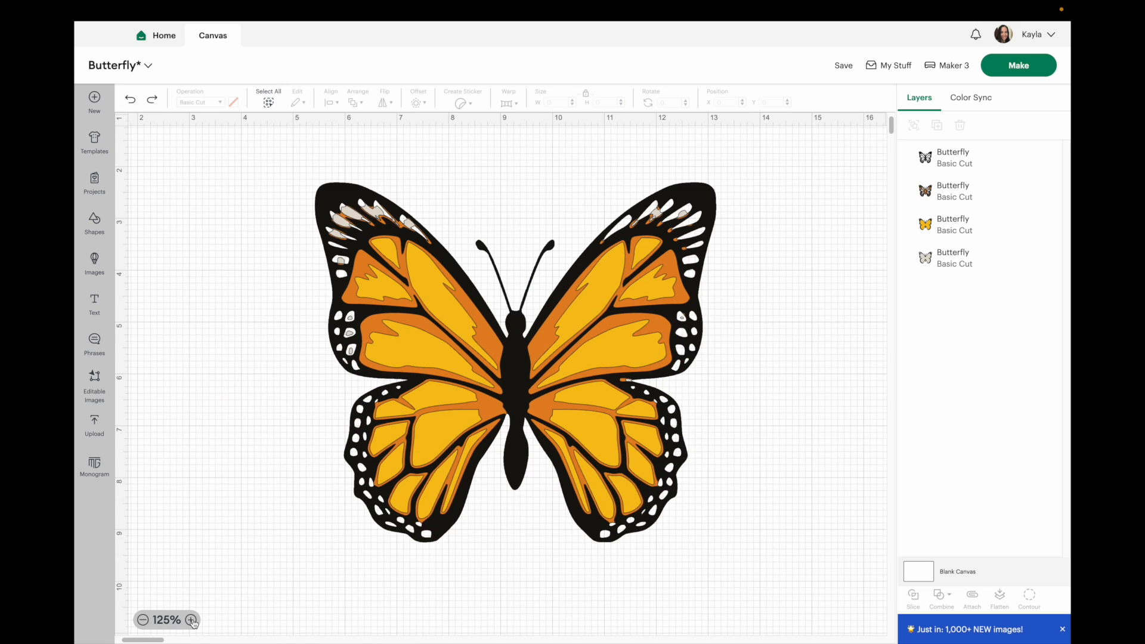
click(194, 621)
click(194, 621)
scroll(603, 325, up, 5)
scroll(603, 324, right, 5)
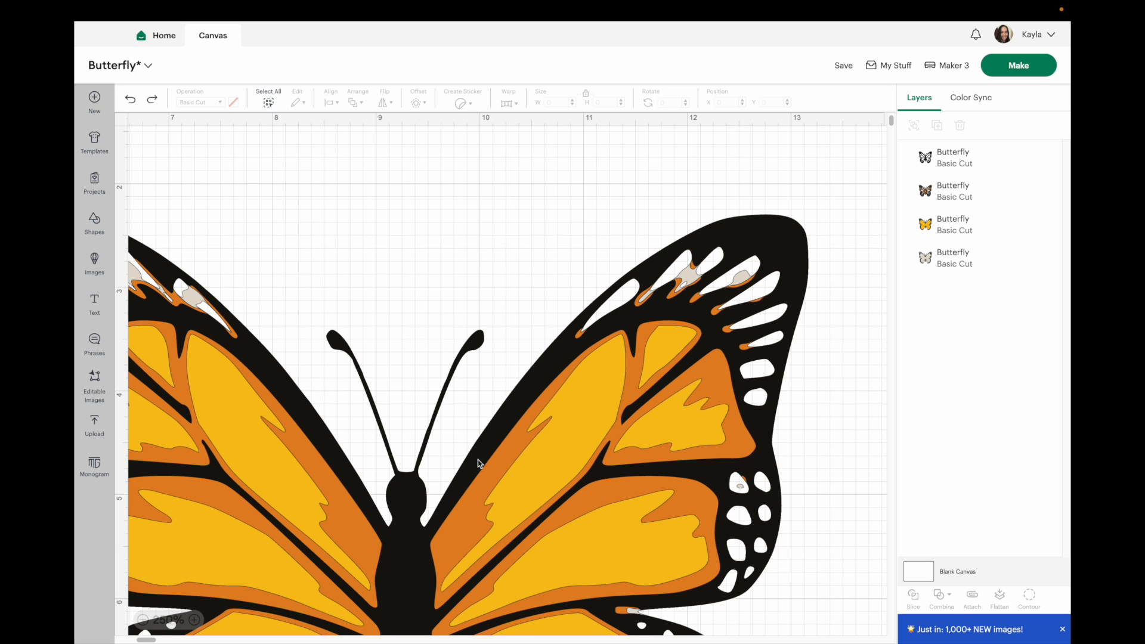
scroll(457, 471, left, 3)
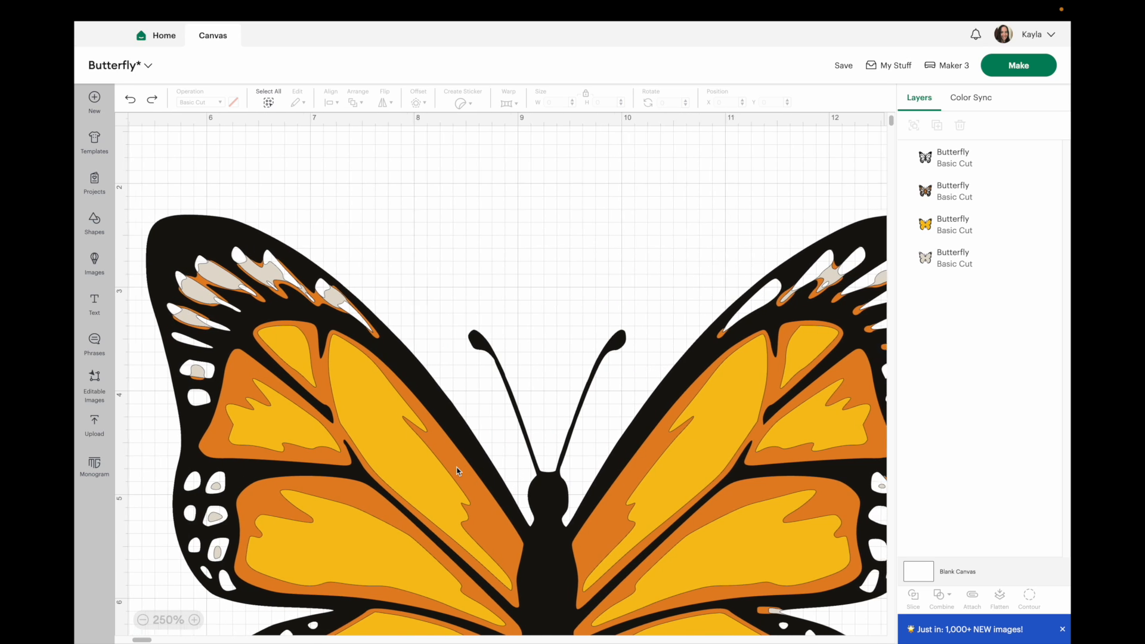
click(142, 621)
click(142, 621)
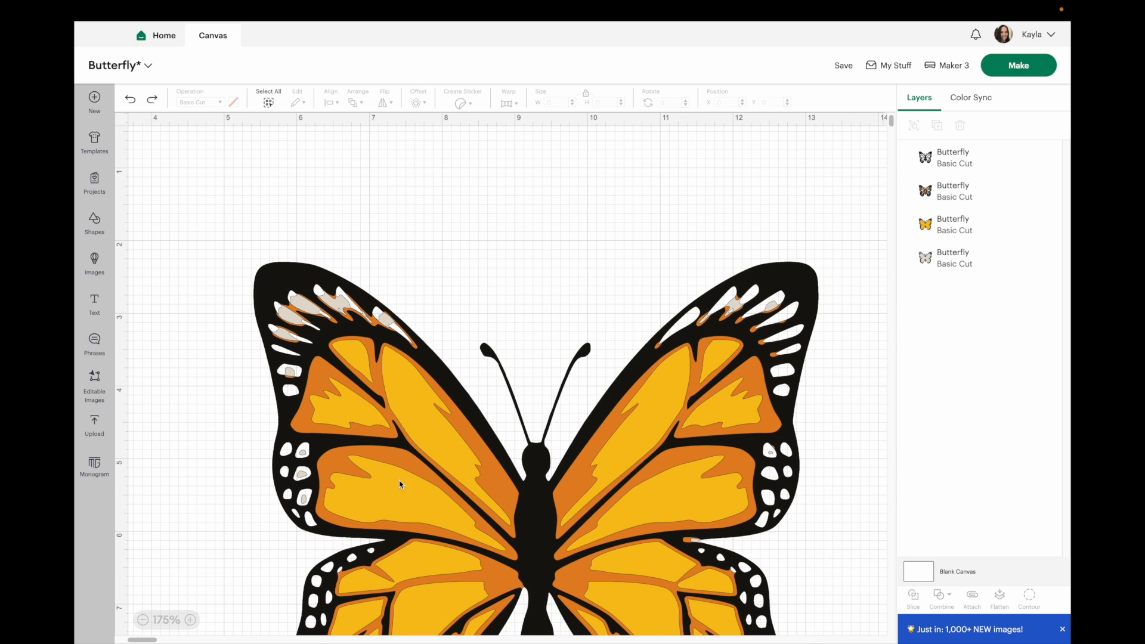
scroll(396, 480, down, 3)
click(971, 256)
key(Delete)
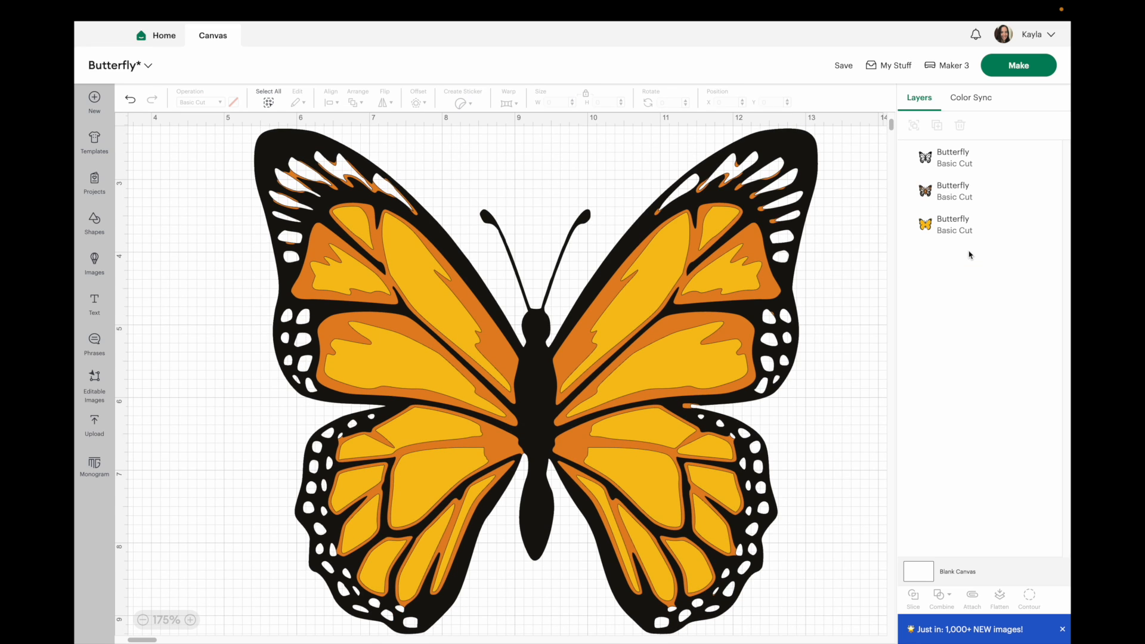
Step: Separate the remaining butterfly layers by moving the black one to the right and the orange one to the lower left
click(143, 621)
click(143, 620)
click(142, 620)
drag(541, 378, 796, 343)
drag(433, 376, 412, 388)
drag(412, 388, 210, 517)
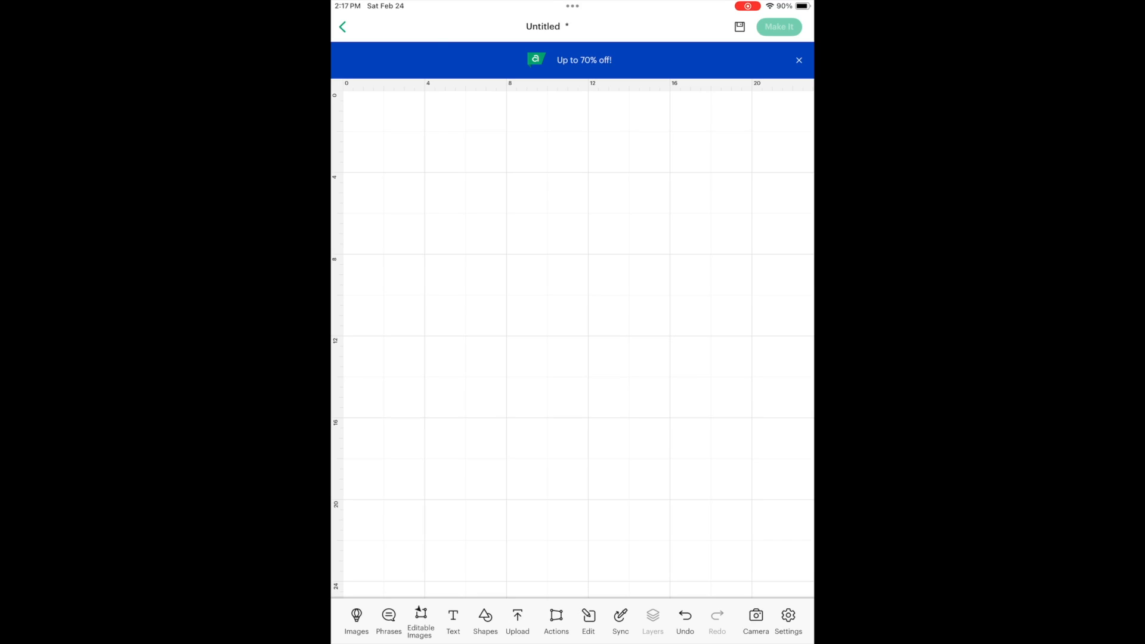
Step: In the Design Space mobile app, upload the dog photo from the photo library and remove its background automatically
click(518, 620)
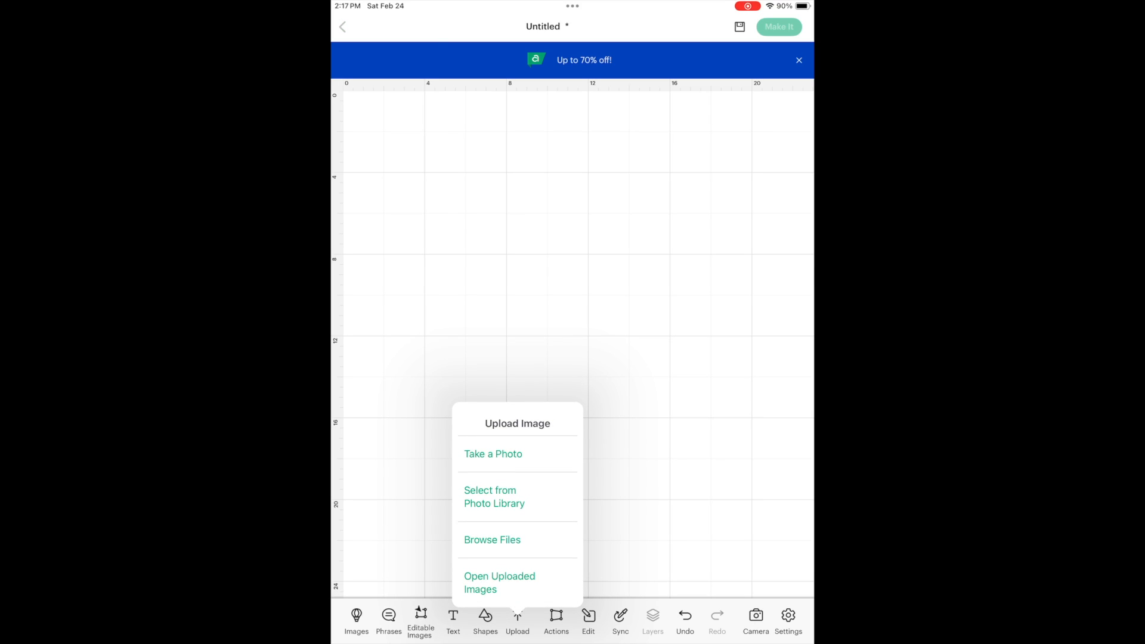
click(495, 497)
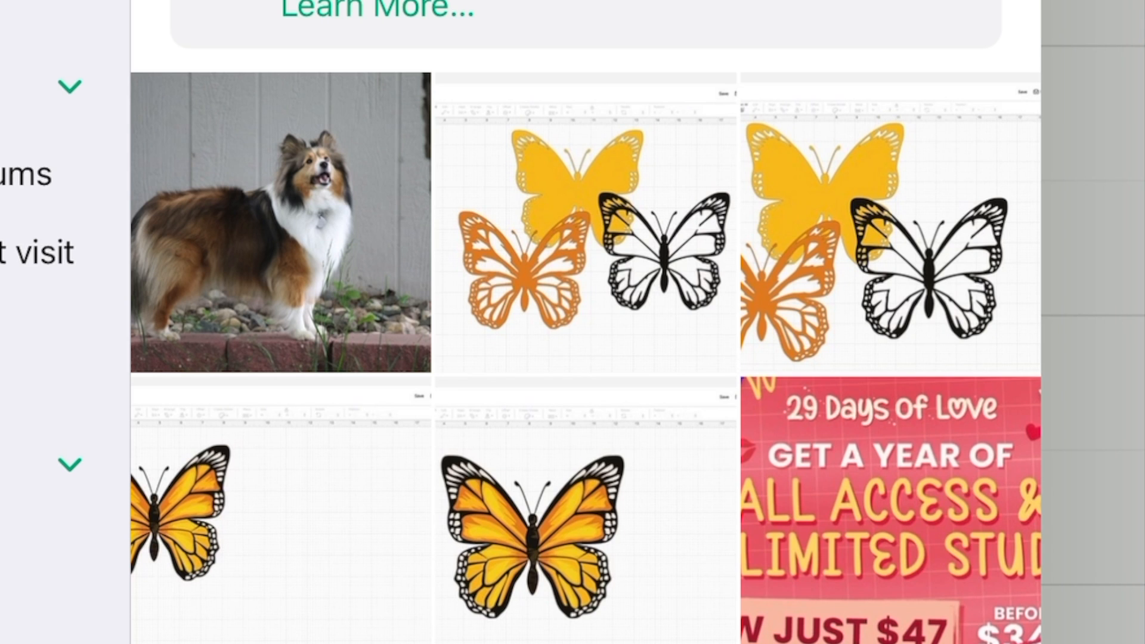
click(280, 222)
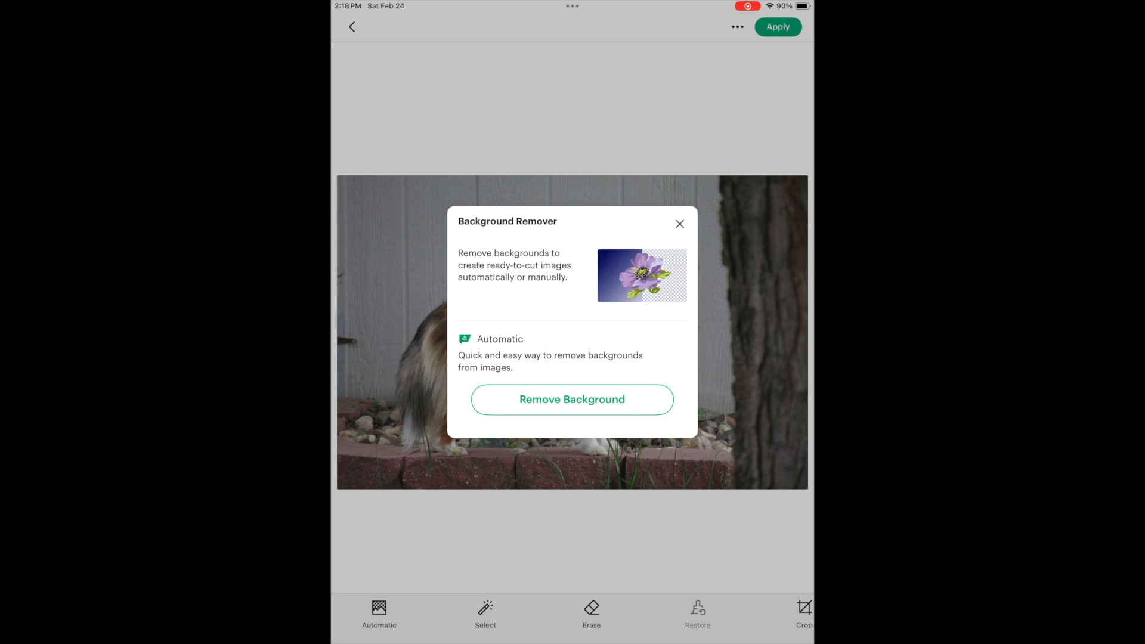
click(571, 399)
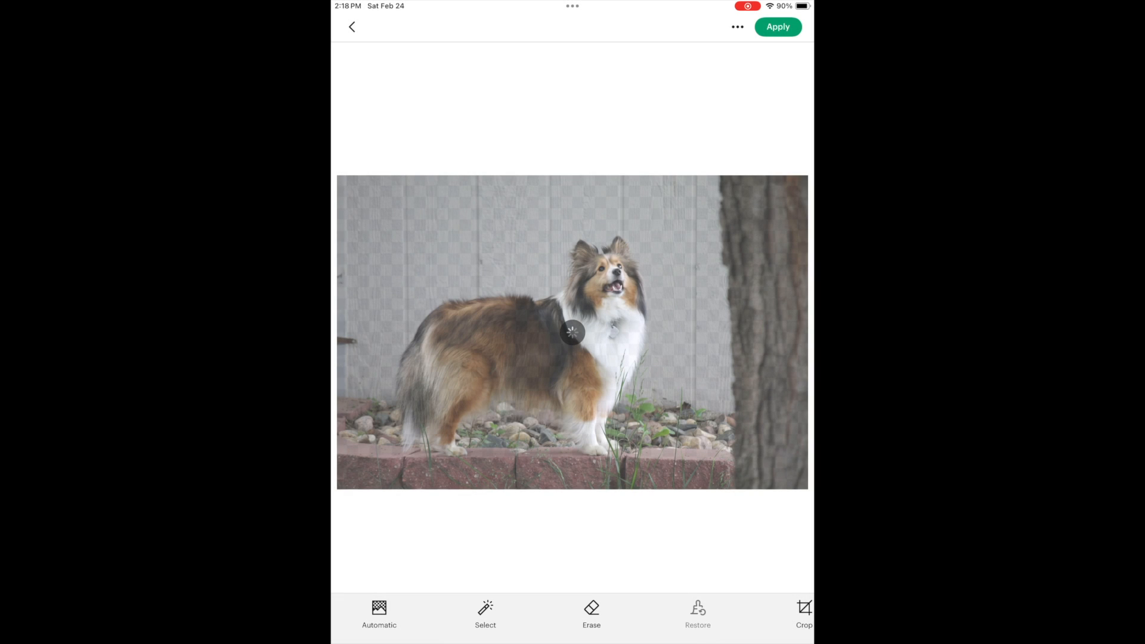
drag(745, 614, 662, 614)
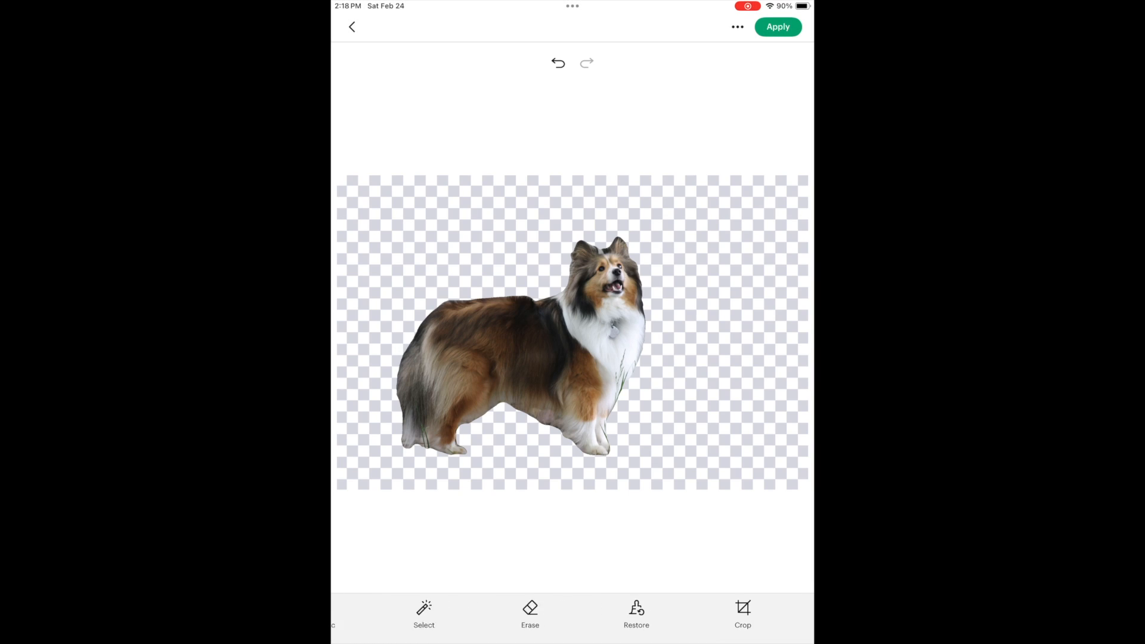
Step: Crop the background-free photo to the dog's head and chest and apply the image edits
click(766, 614)
drag(371, 443, 529, 346)
drag(775, 174, 660, 216)
drag(573, 334, 562, 313)
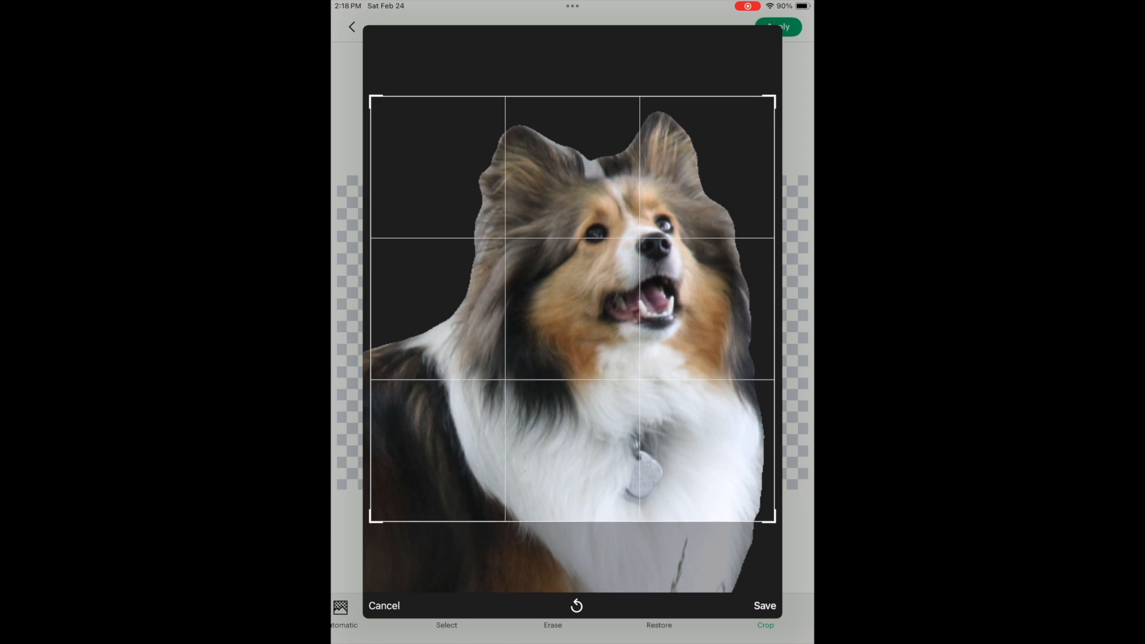
drag(371, 522, 380, 529)
click(764, 606)
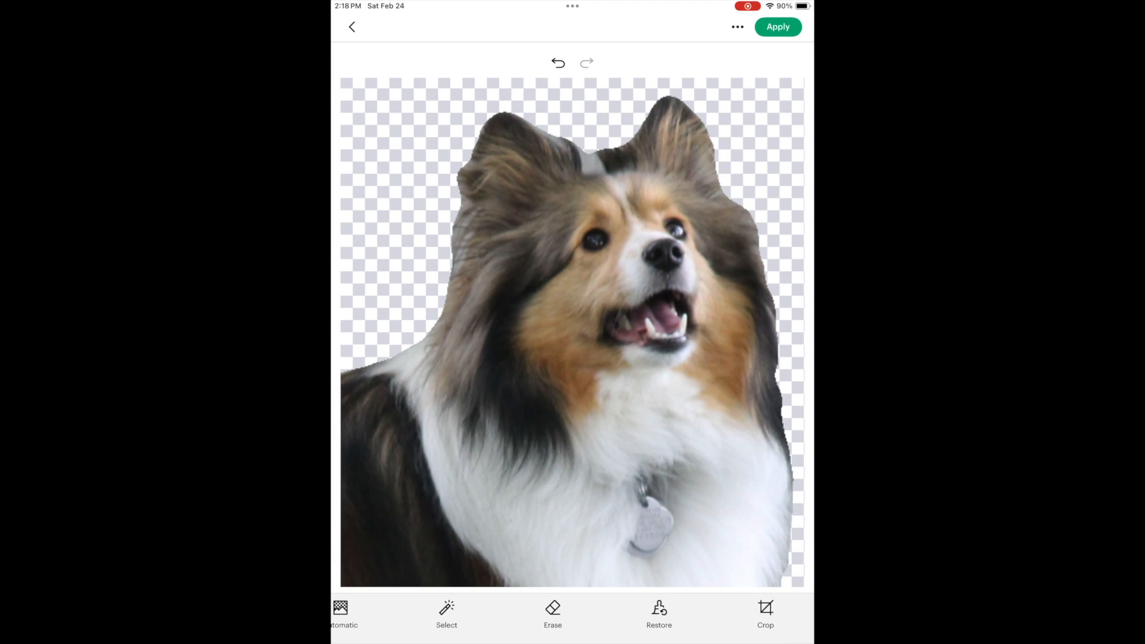
click(777, 26)
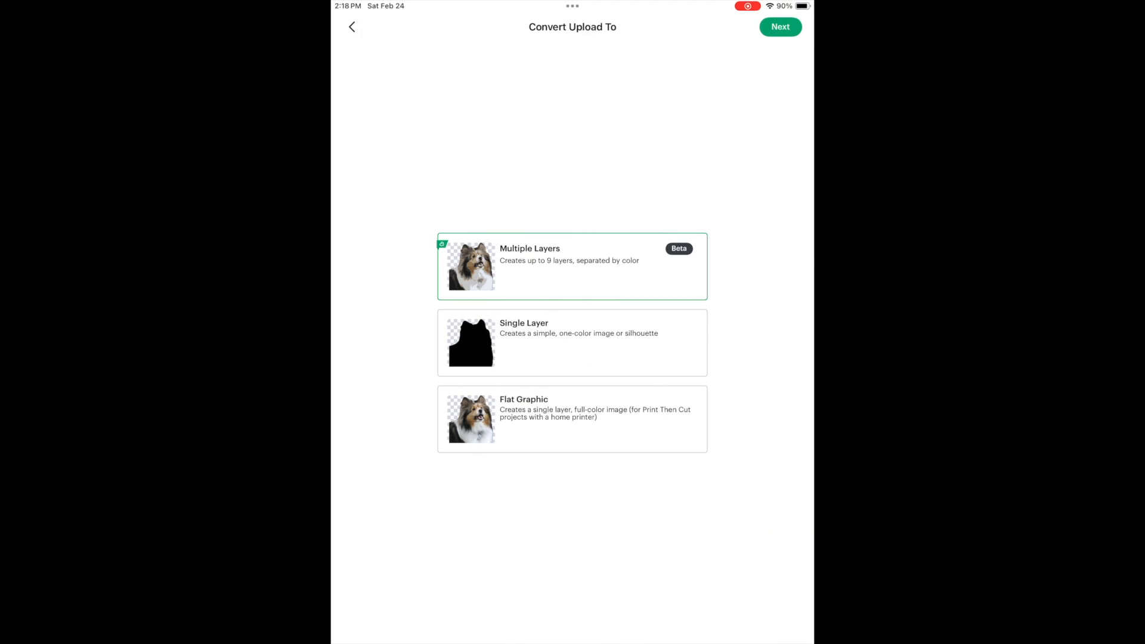
Step: Convert the upload to Multiple Layers and set the uploaded image type to Photo, keeping the Stacked output style
click(779, 26)
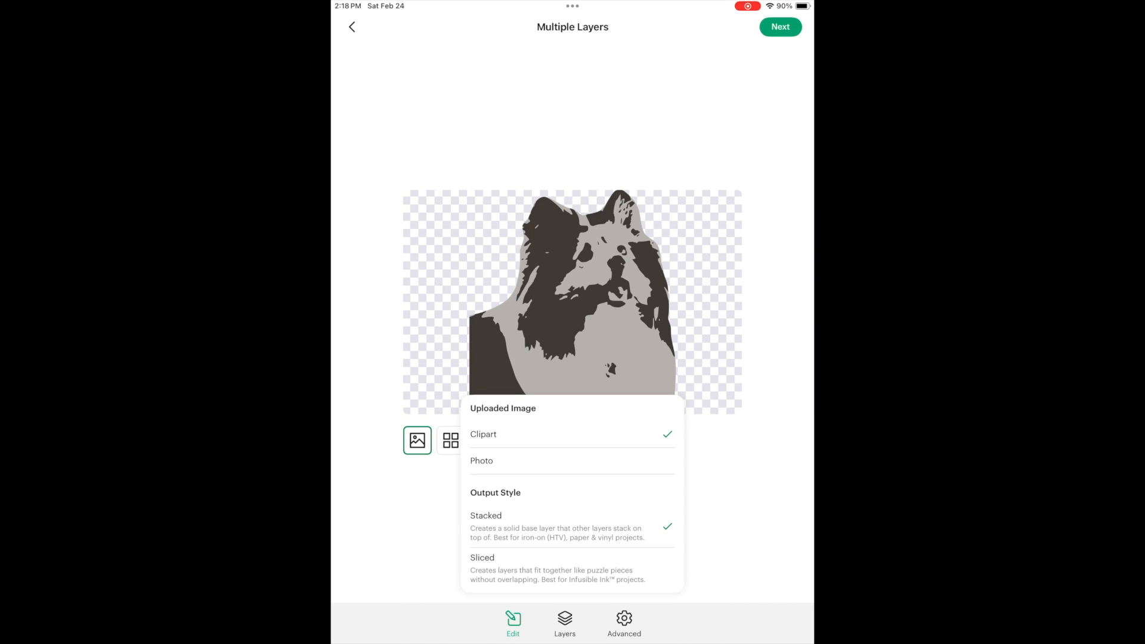
click(572, 461)
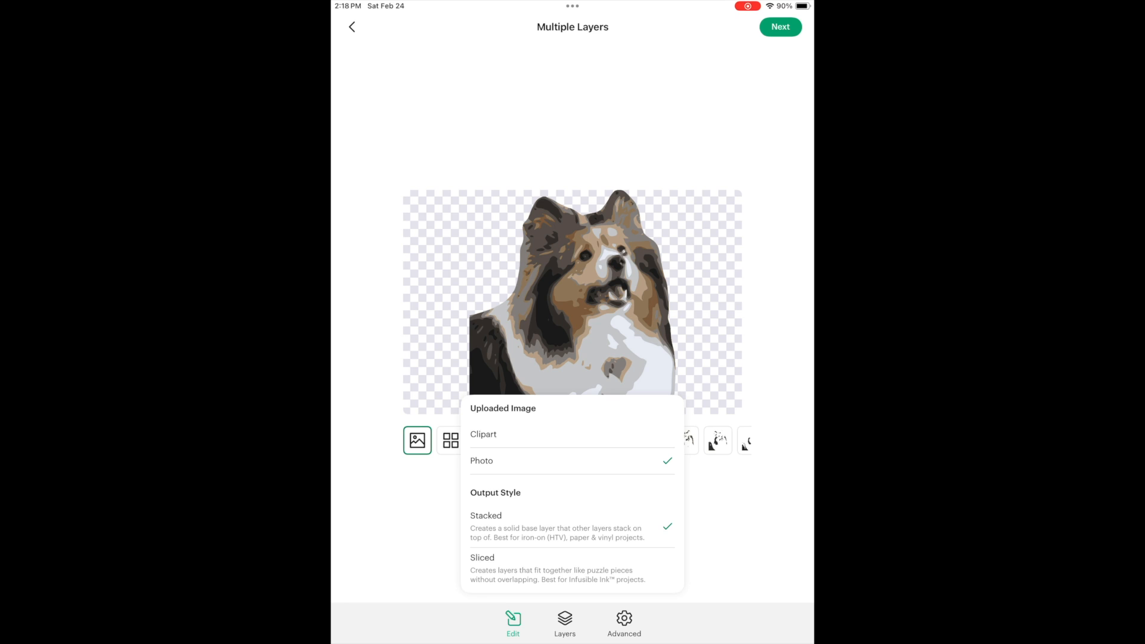
click(513, 623)
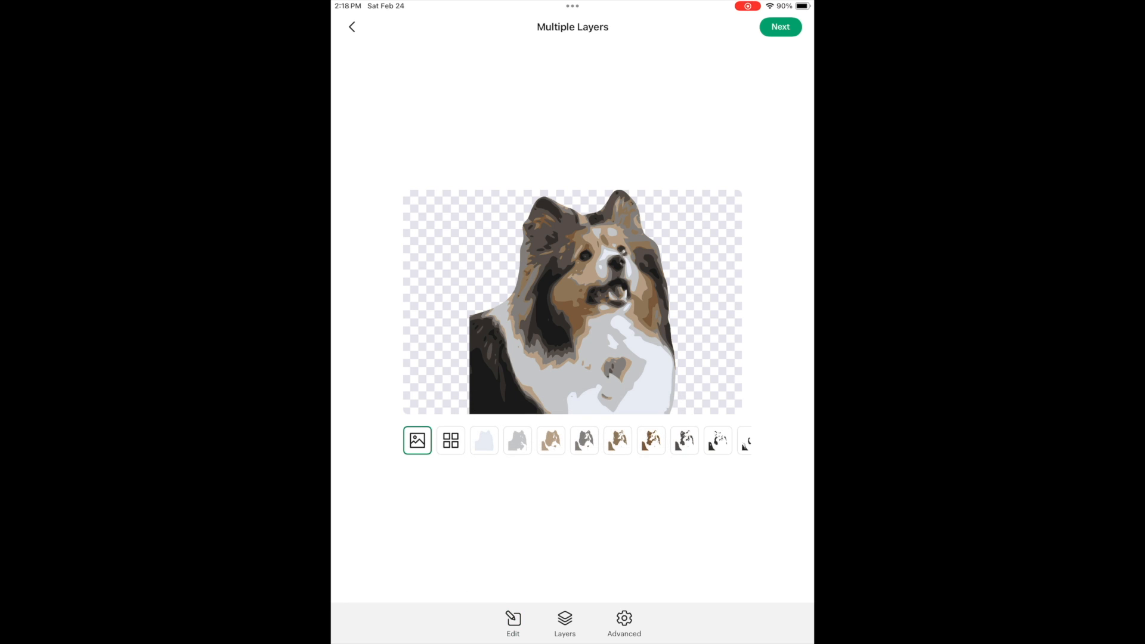
Step: Review the layer count options and preview the darkest layers of the nine-layer version individually and as a grid
click(564, 623)
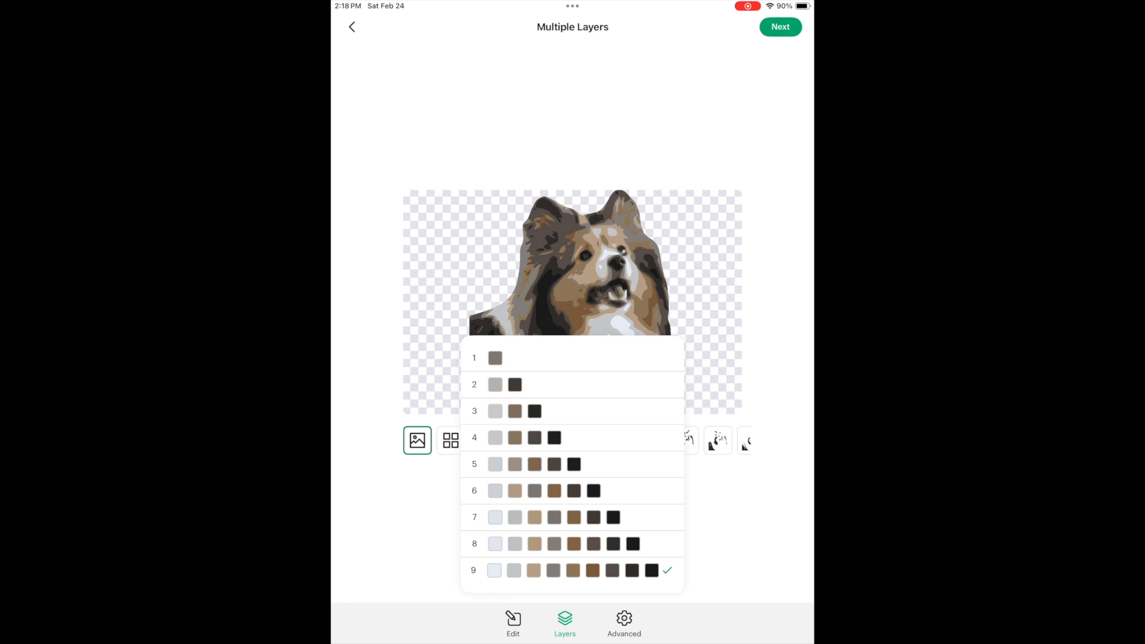
click(565, 623)
click(450, 441)
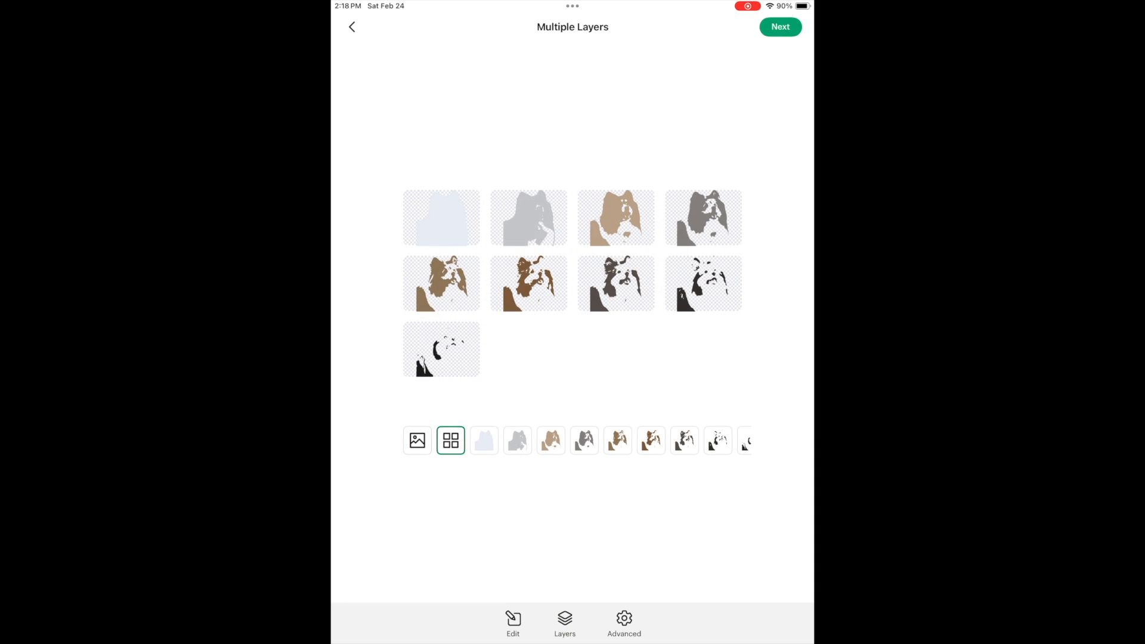
click(441, 350)
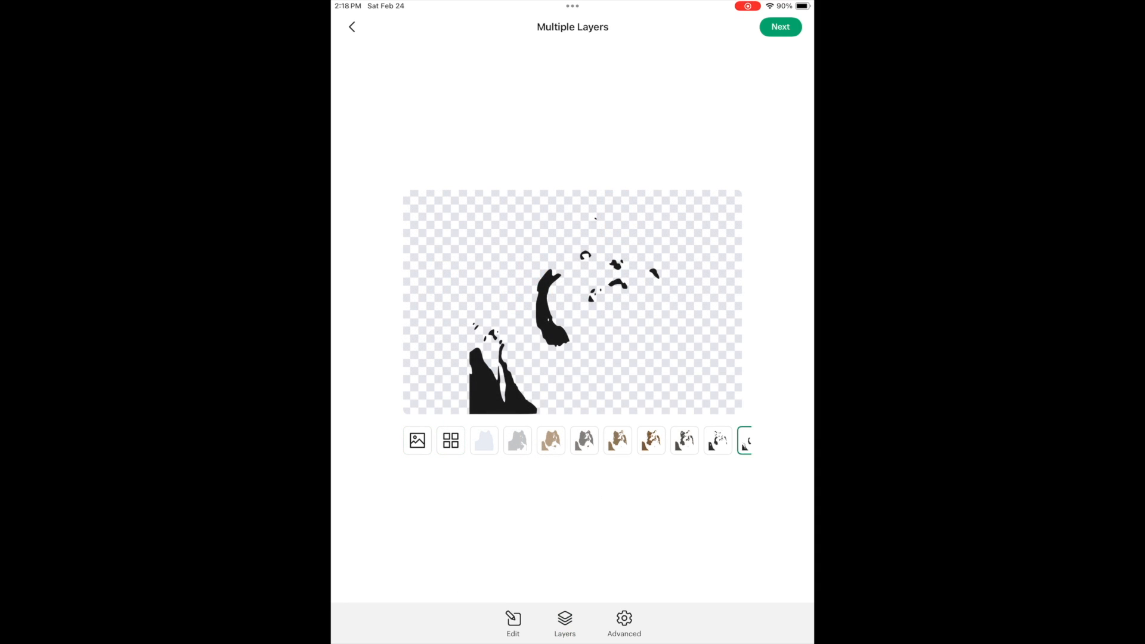
click(718, 441)
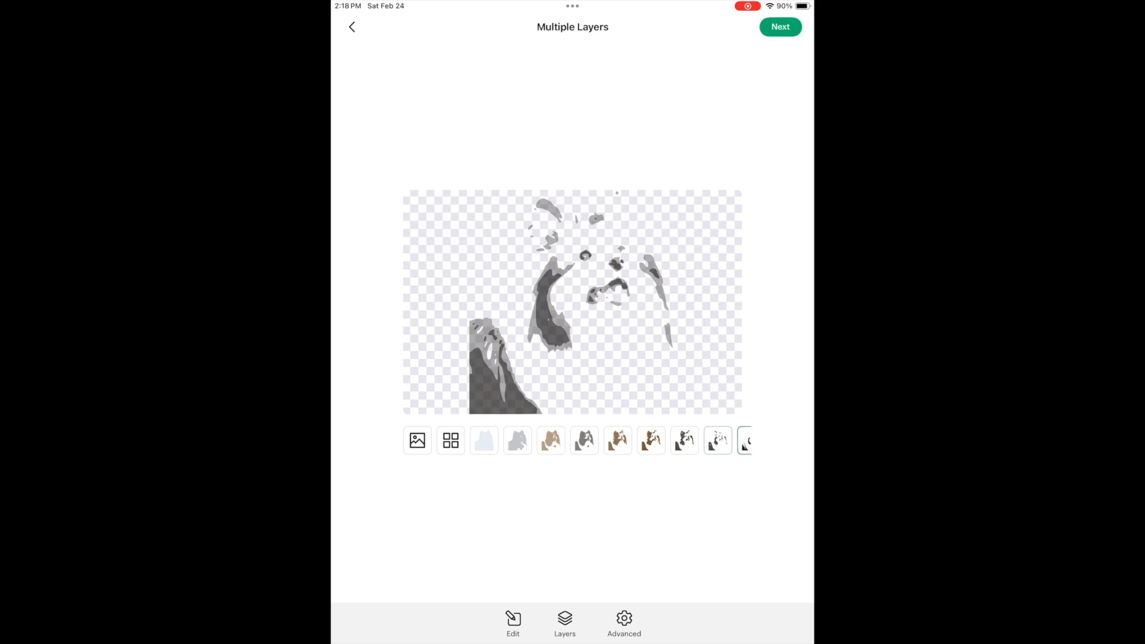
click(684, 440)
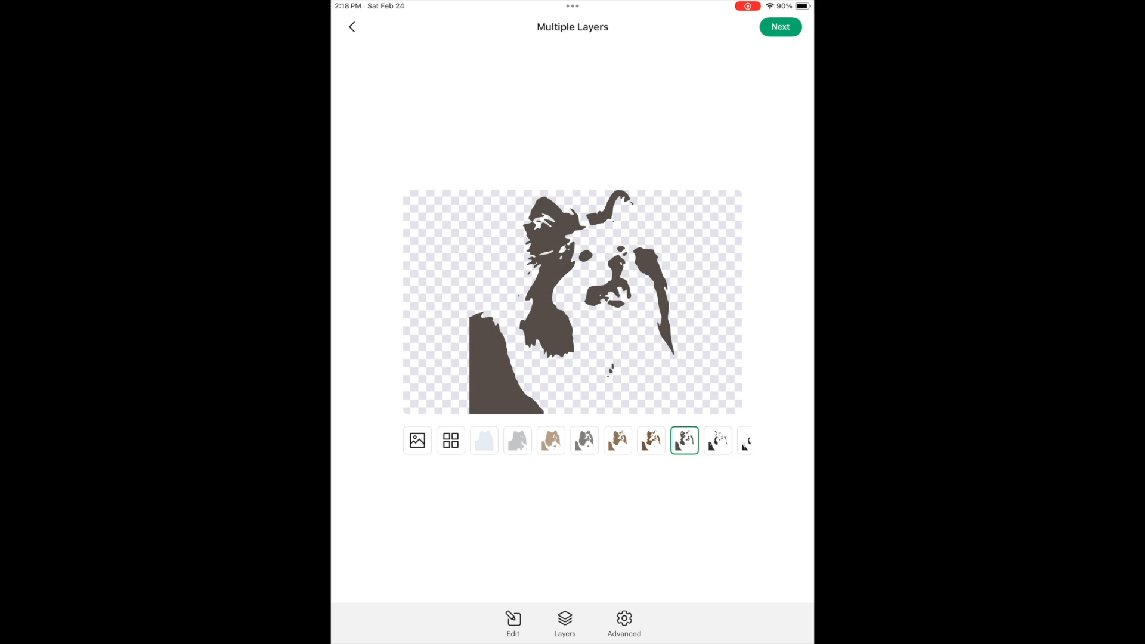
click(745, 440)
click(418, 440)
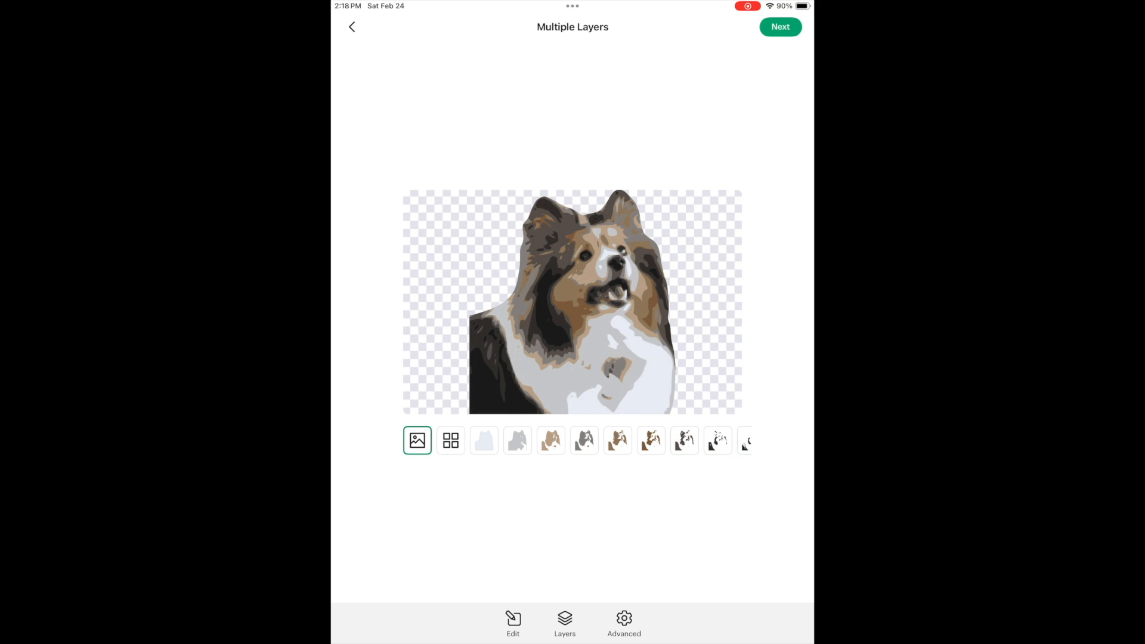
Step: Try reducing the dog image to two layers and preview each of them
click(565, 624)
click(515, 384)
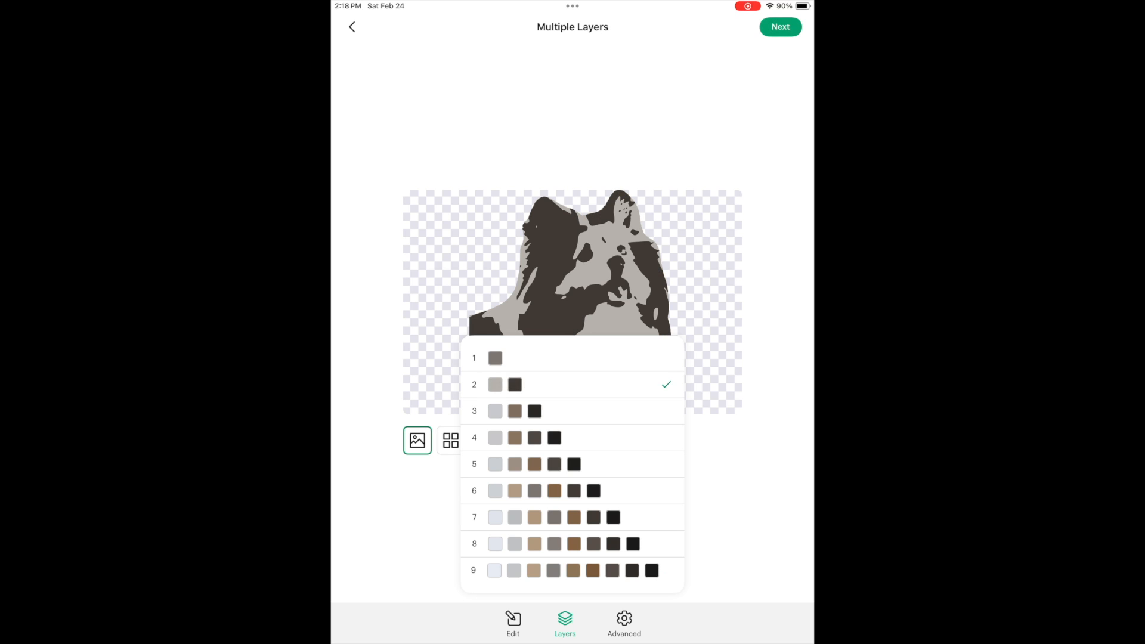
click(484, 440)
click(517, 441)
Step: Set the dog image to four color layers and preview each layer separately
click(555, 438)
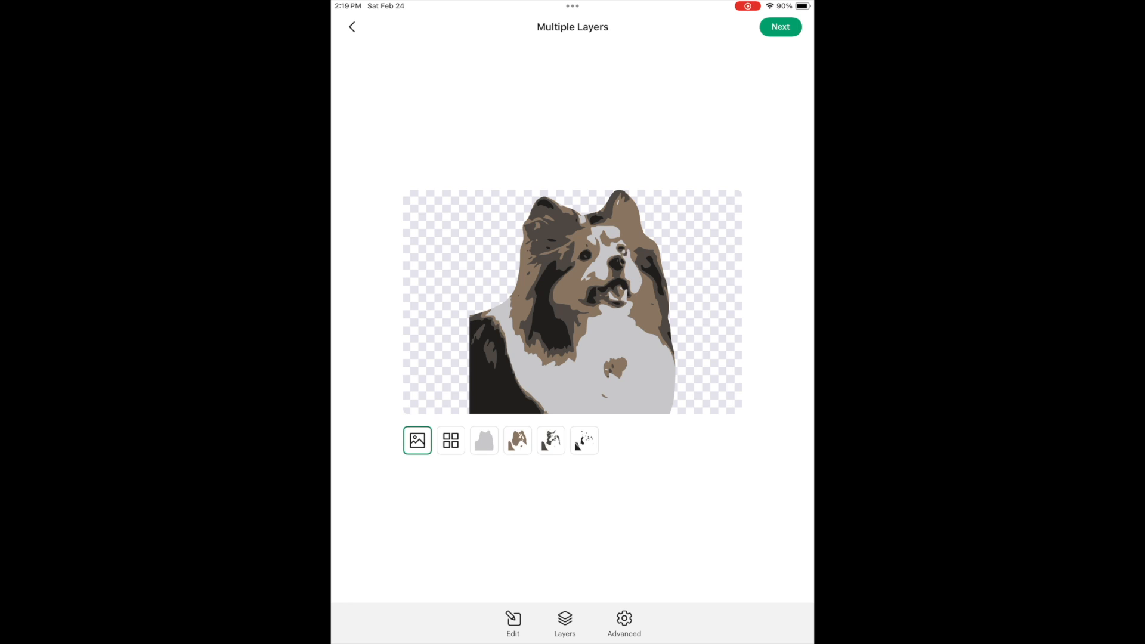
click(484, 441)
click(518, 441)
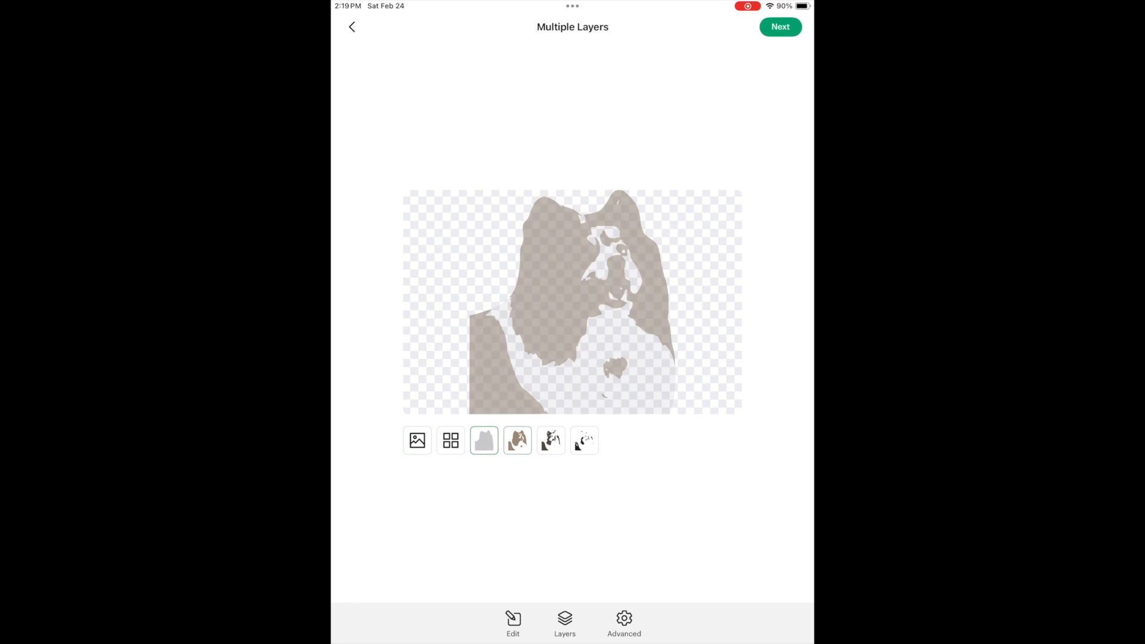
click(551, 441)
click(584, 441)
Step: Check the advanced smoothing and noise settings, name the image "Callie 2" and upload it
click(625, 620)
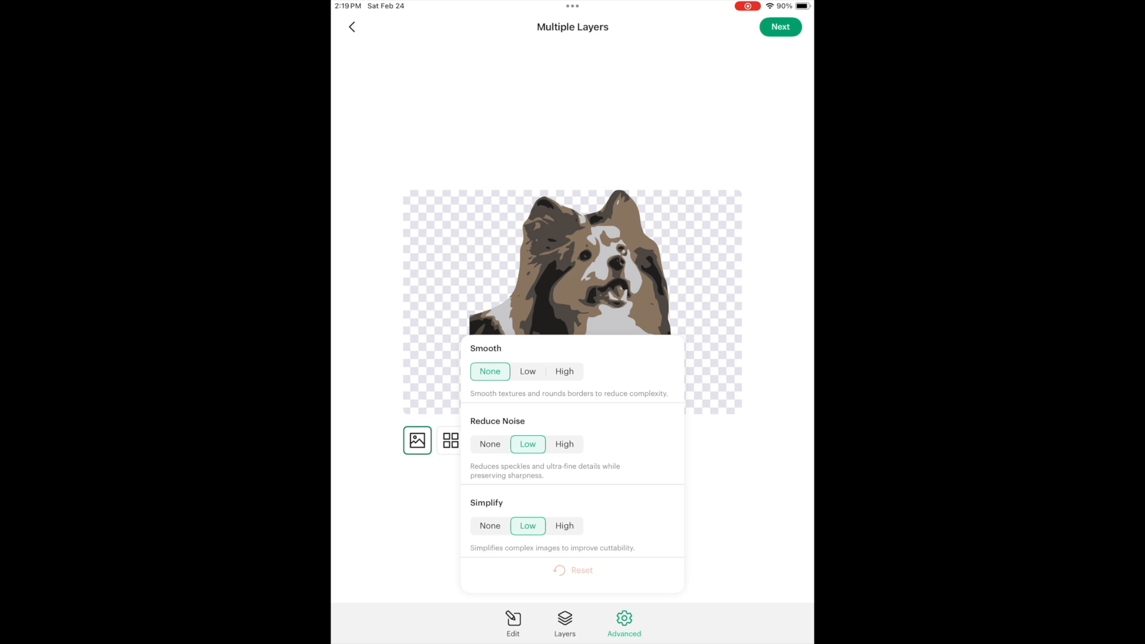
click(780, 27)
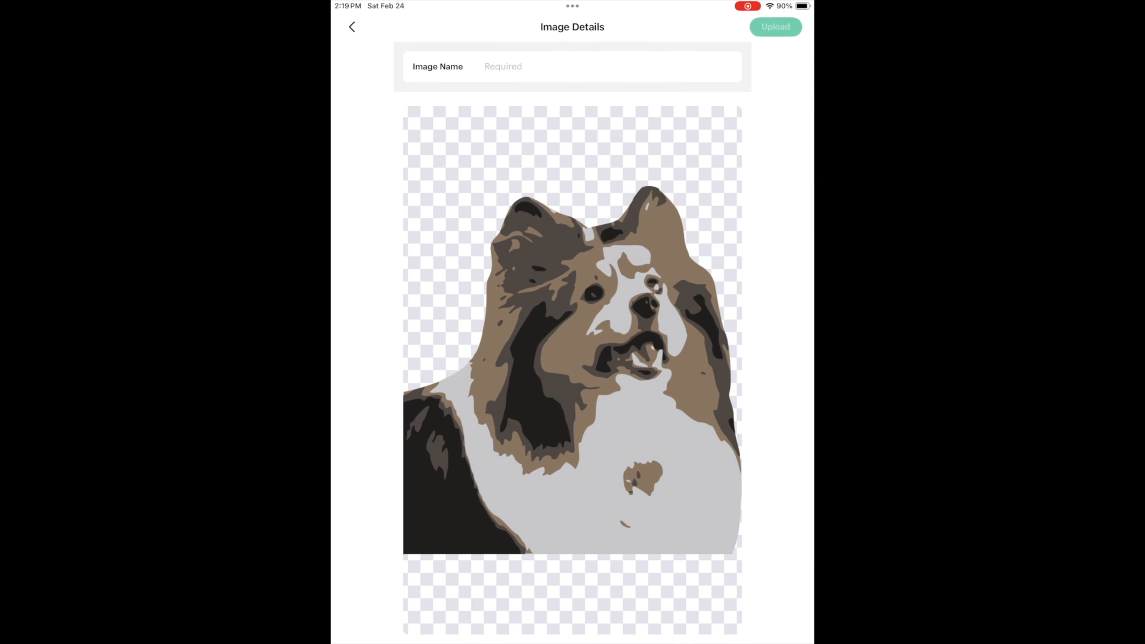
click(573, 67)
text(Ca)
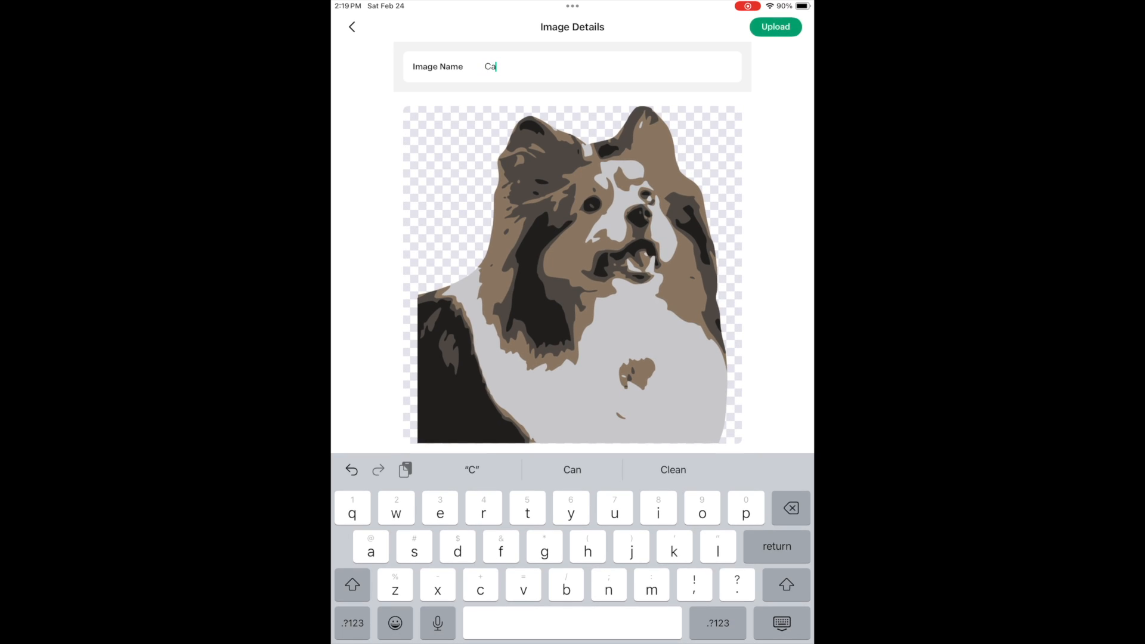
text(llie 2)
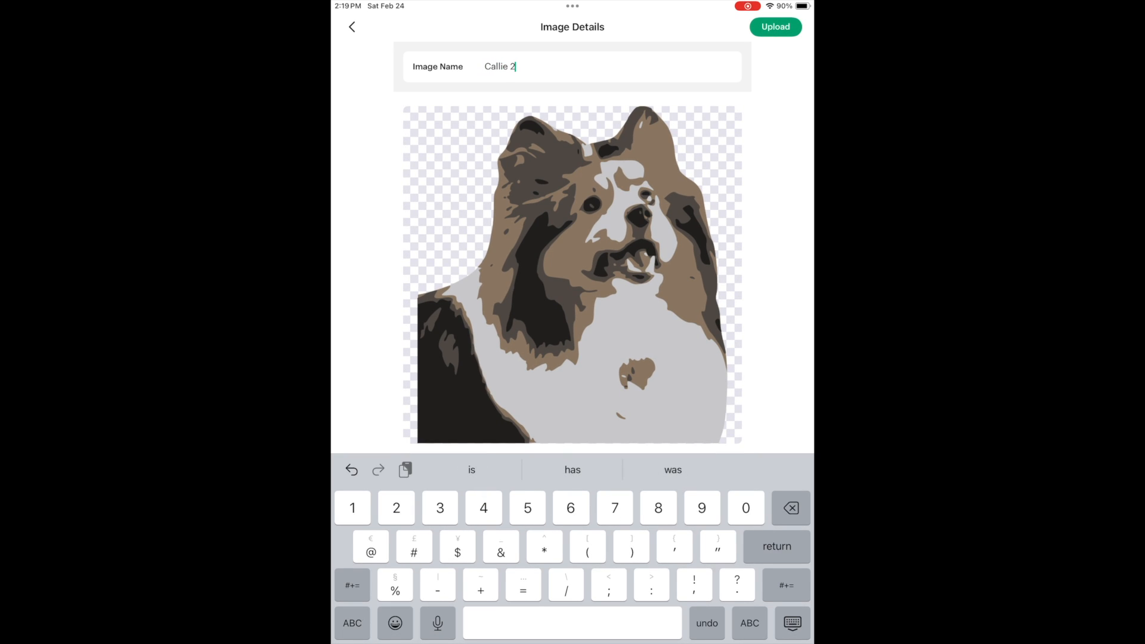
click(775, 26)
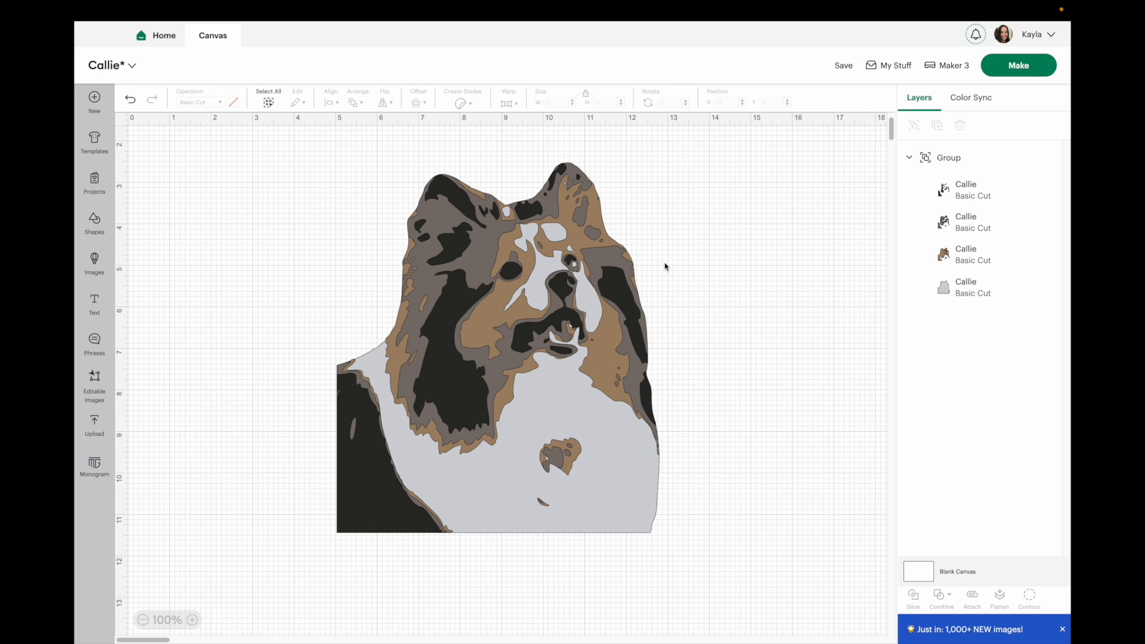
Step: On the desktop canvas, ungroup the dog image and spread its color layers apart, undoing the last move of the brown layer
click(566, 332)
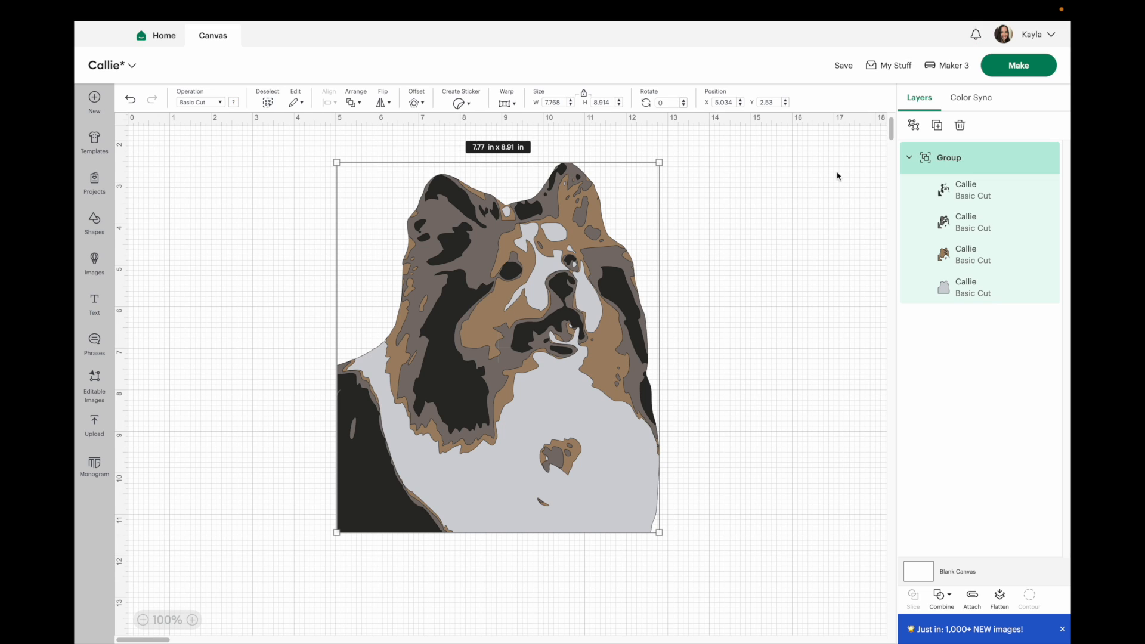
click(912, 131)
click(833, 253)
drag(585, 334, 872, 307)
drag(520, 354, 308, 431)
drag(767, 357, 884, 349)
drag(344, 380, 344, 467)
drag(474, 399, 717, 384)
drag(474, 347, 338, 324)
drag(739, 312, 586, 308)
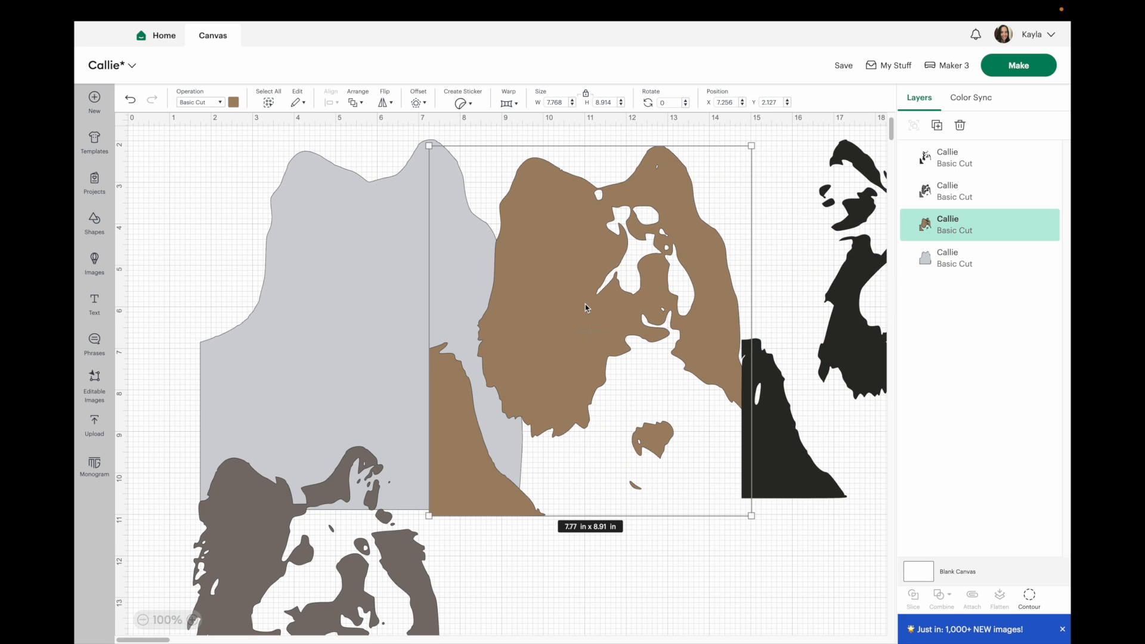
key(ctrl+z)
Step: Move the dark gray layer into the empty canvas area below the other layers
scroll(648, 496, down, 5)
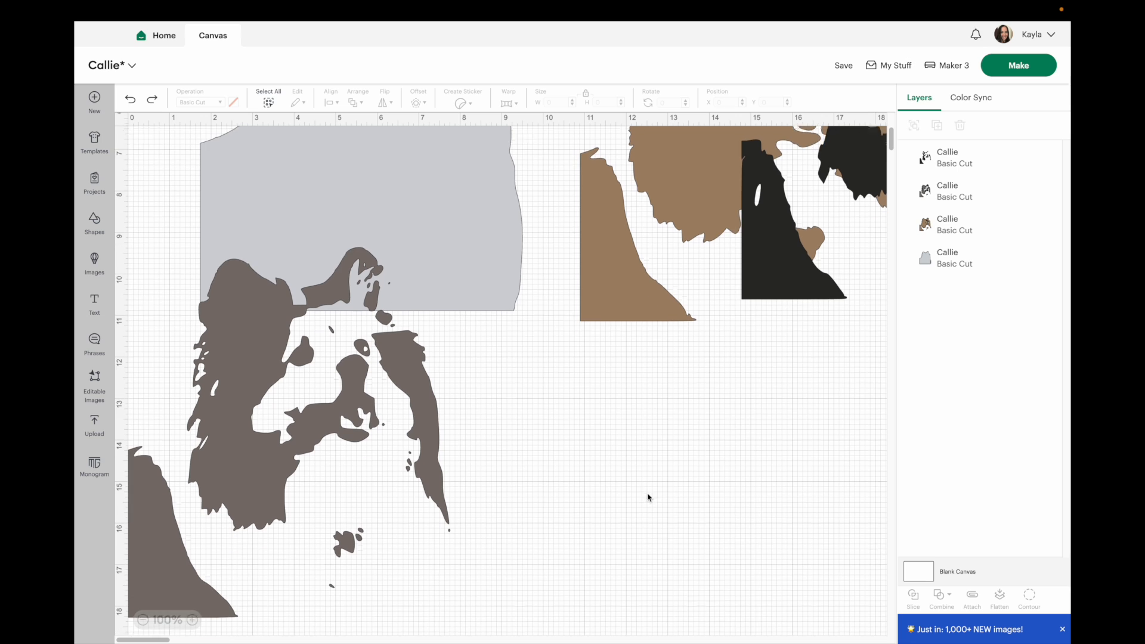
drag(345, 447, 514, 486)
scroll(514, 486, down, 3)
drag(567, 213, 554, 279)
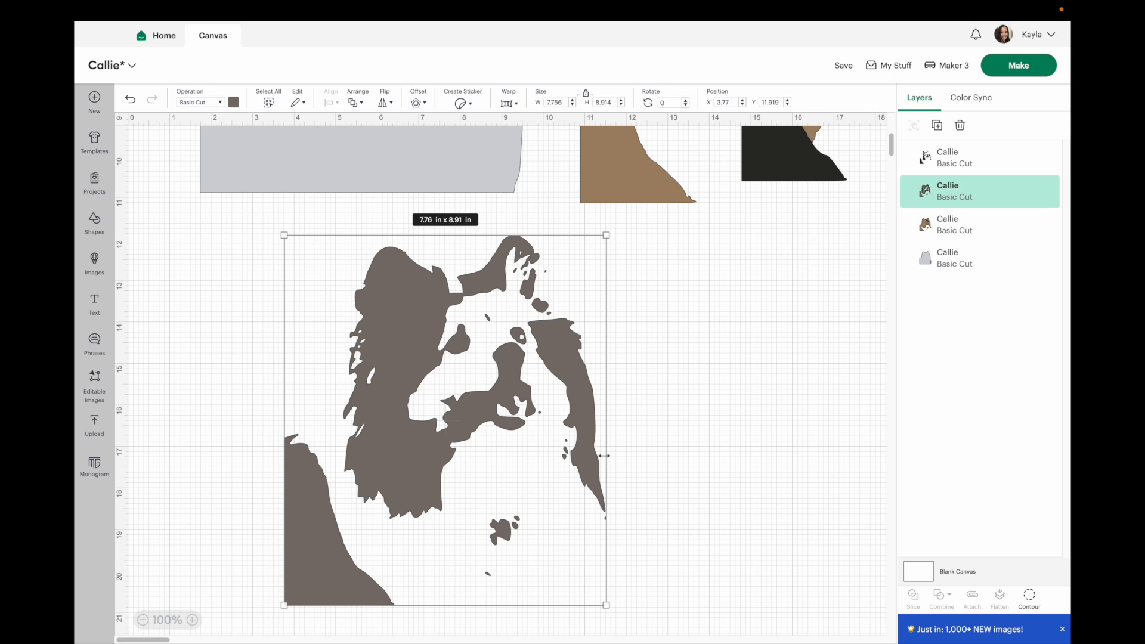
Step: Use Contour on the dark gray layer to hide the tiny stray specks near the mouth and ear and below the chest
click(1030, 598)
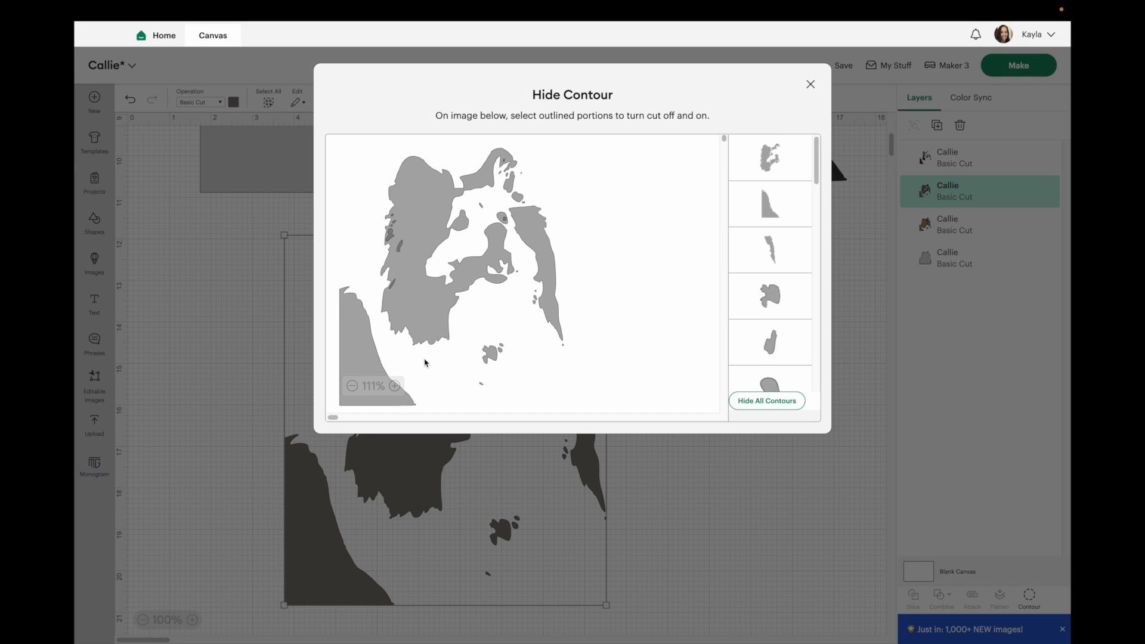
click(396, 386)
click(397, 386)
click(397, 386)
click(396, 386)
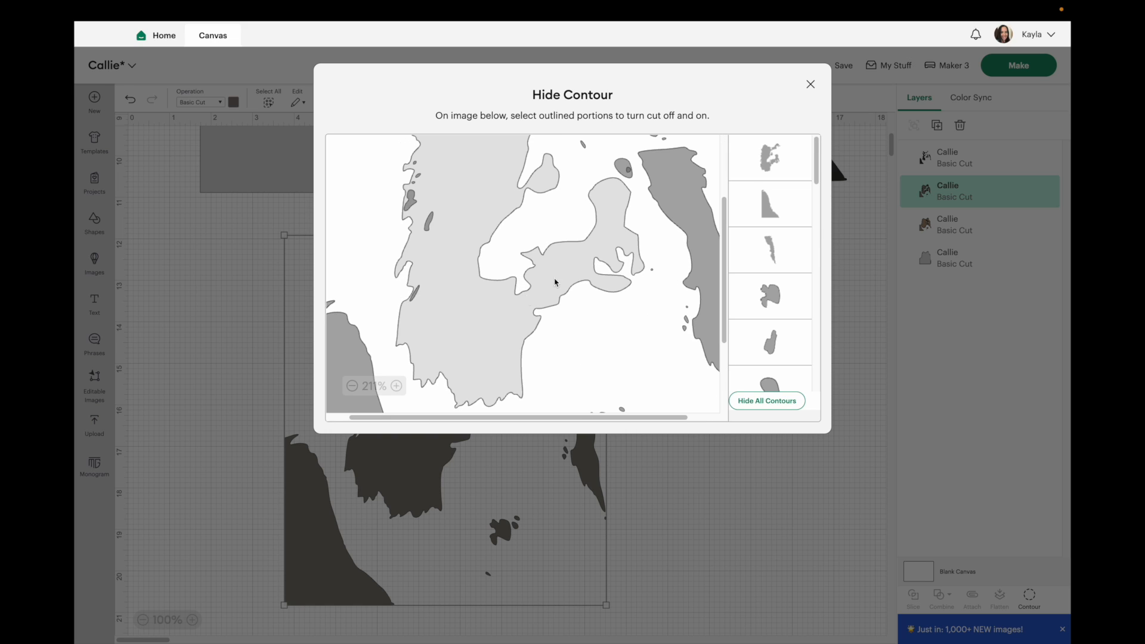
scroll(593, 262, right, 1)
scroll(593, 261, up, 1)
scroll(593, 261, up, 1)
scroll(592, 261, right, 1)
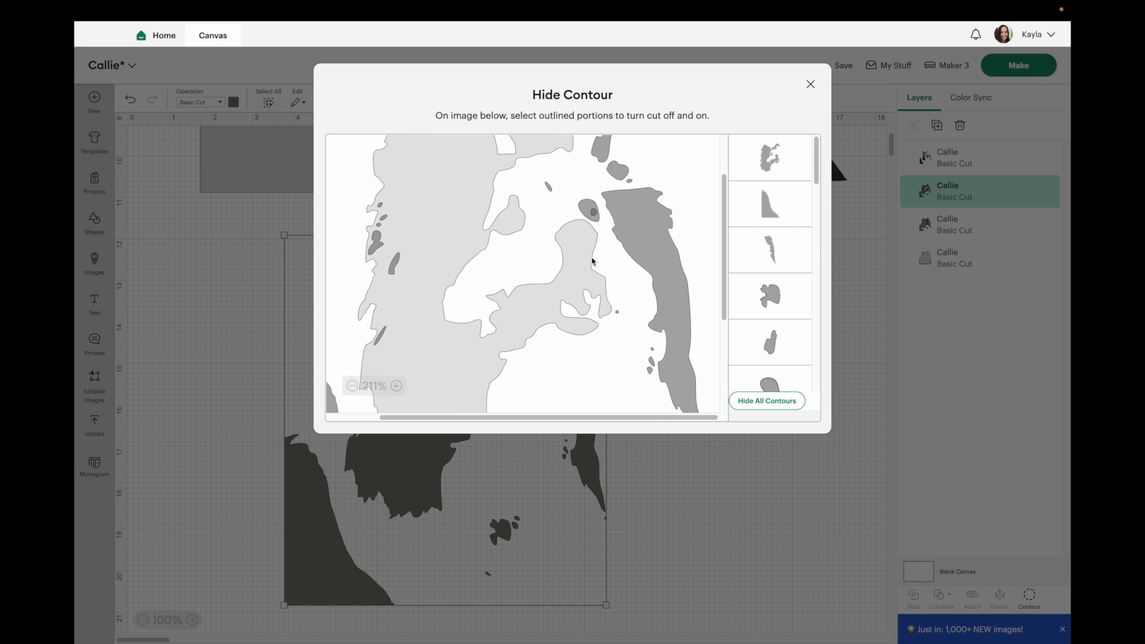
click(618, 313)
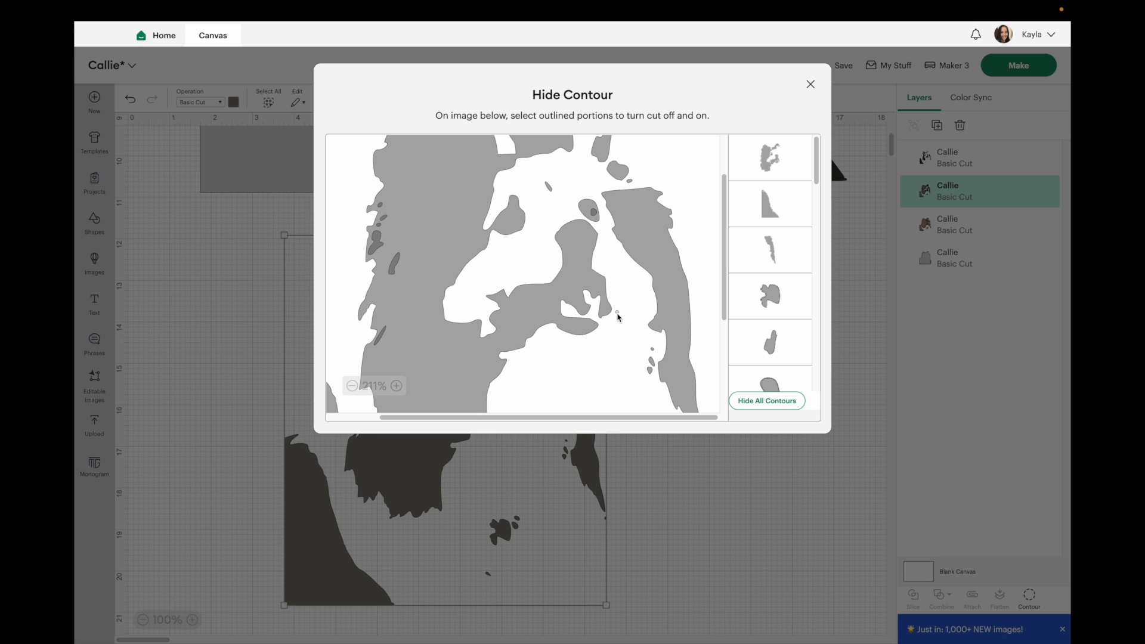
scroll(631, 185, up, 2)
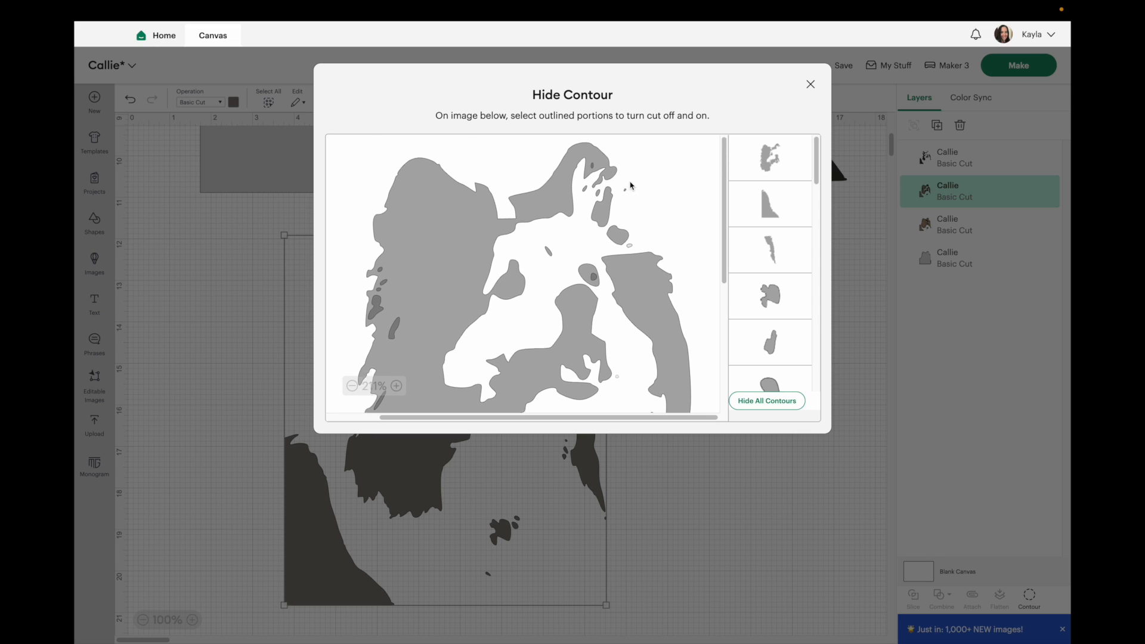
click(625, 196)
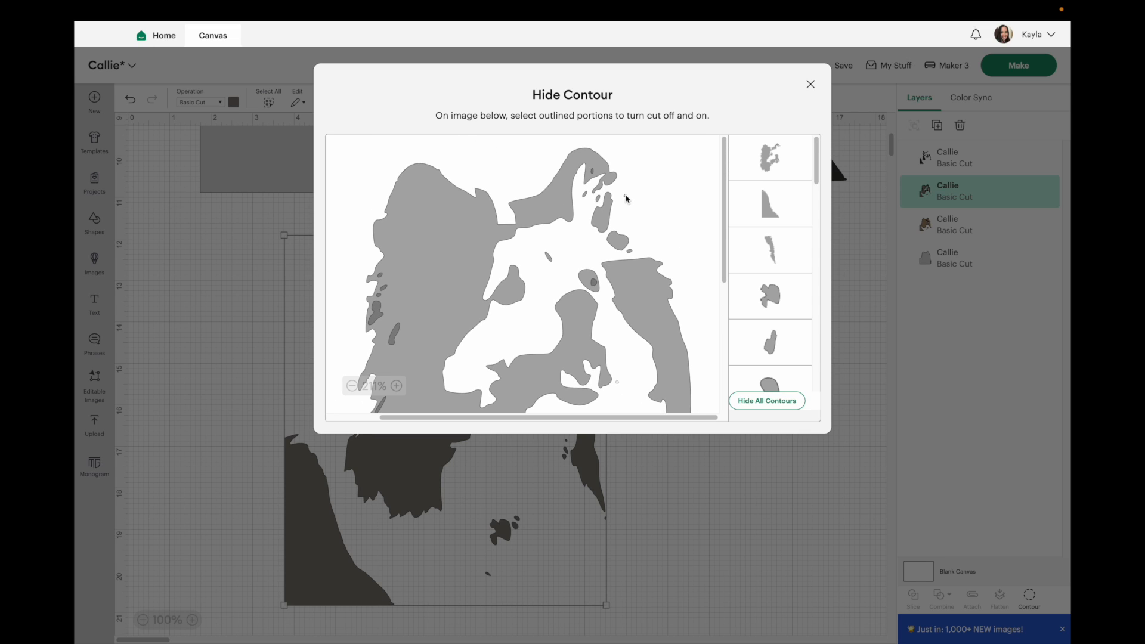
scroll(549, 361, down, 7)
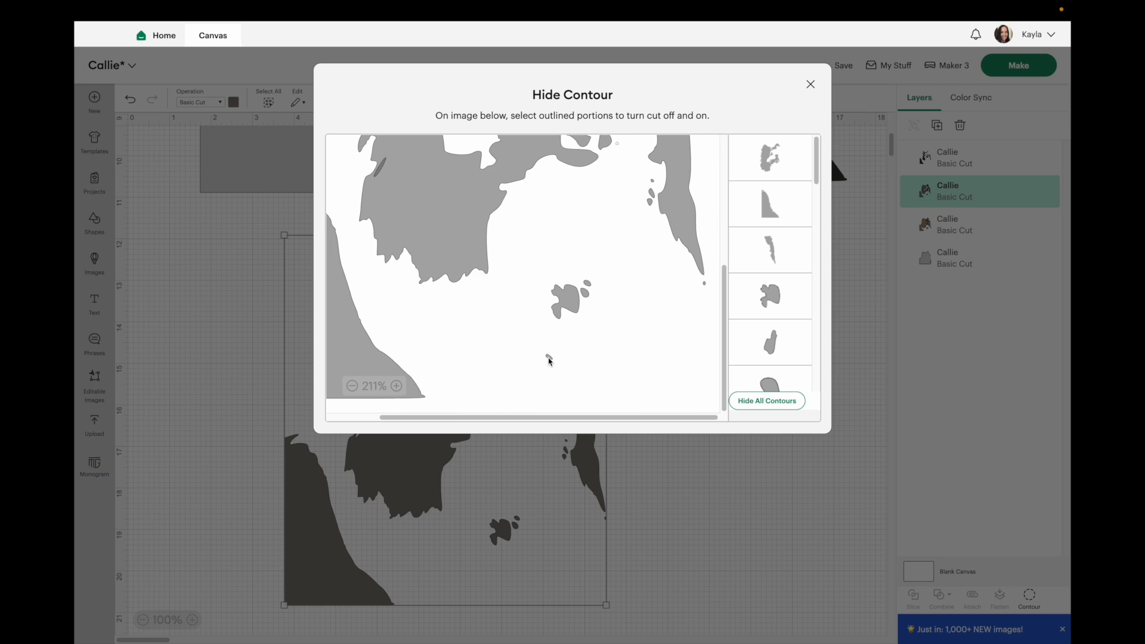
click(755, 530)
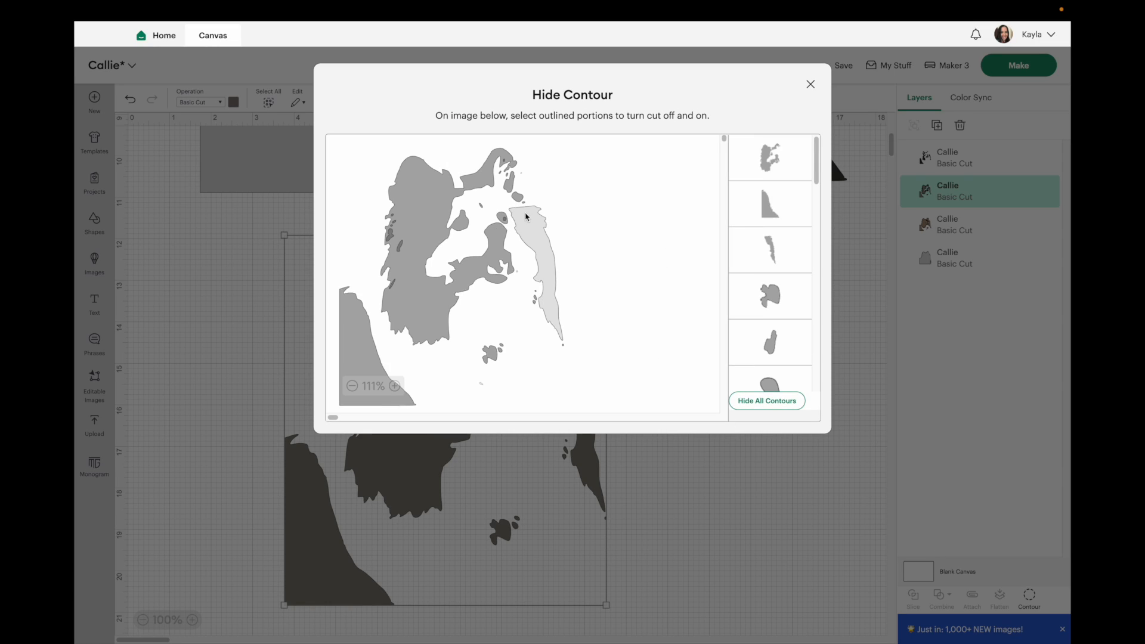
Step: Hide the large lower-left body piece in the dark gray layer's contours
click(526, 217)
scroll(527, 217, up, 5)
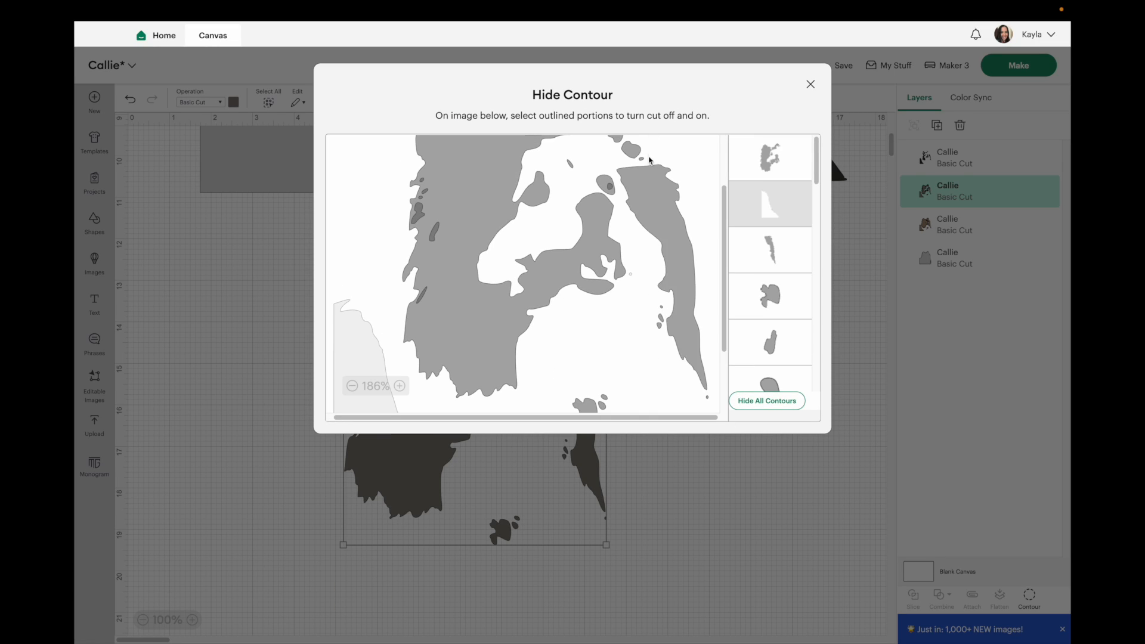
click(704, 473)
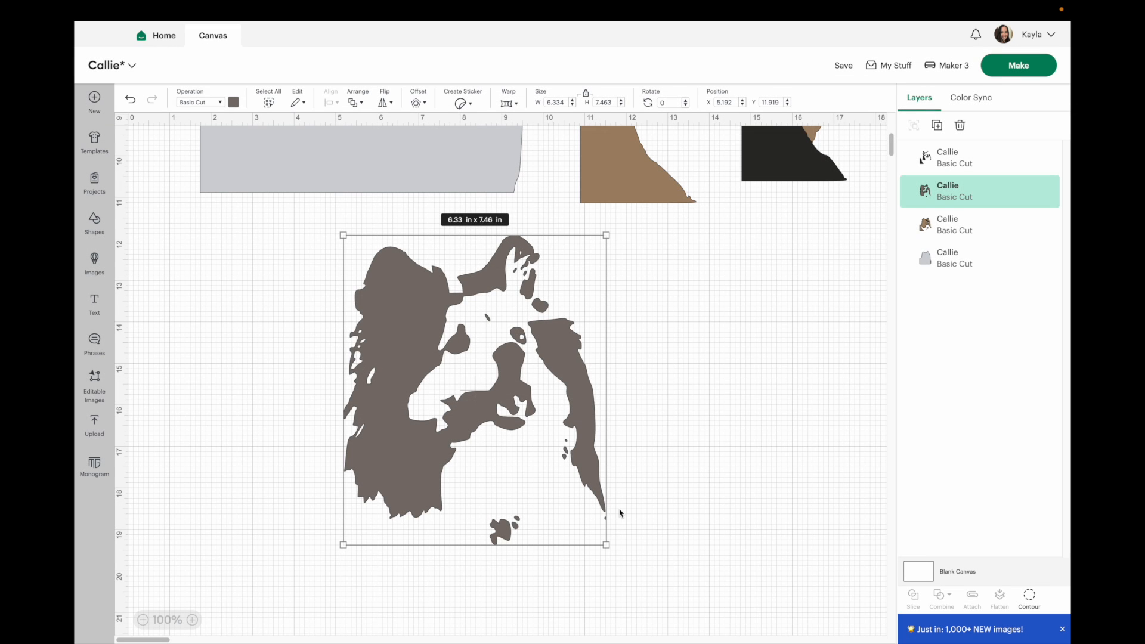
Step: Move the black layer back over the other stacked layers to reassemble the dog image
click(143, 620)
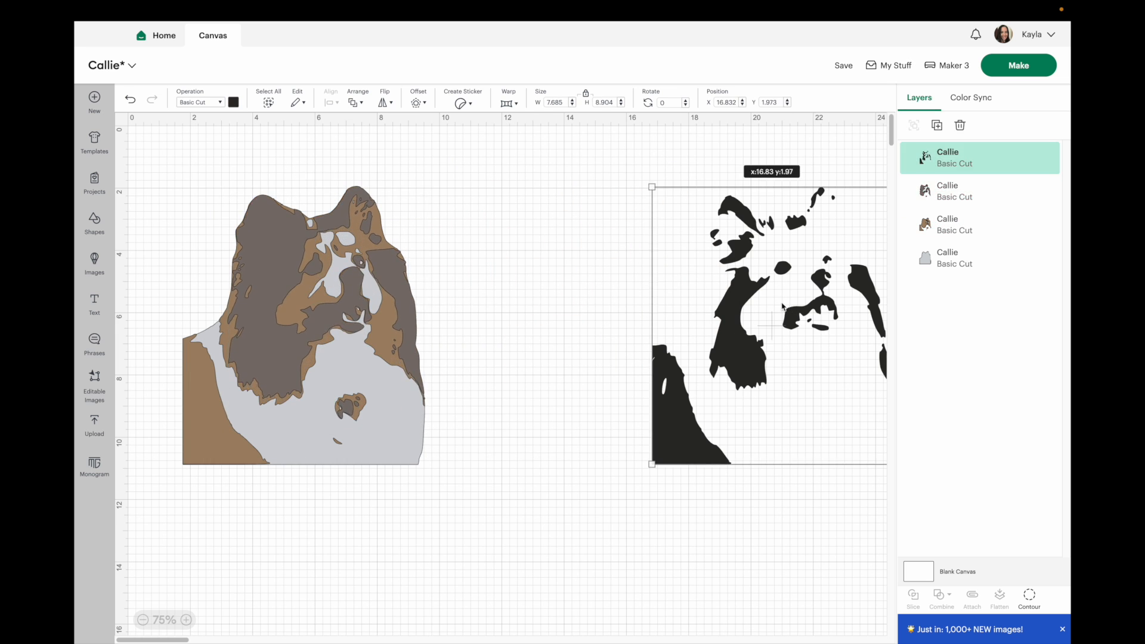
drag(763, 322, 327, 305)
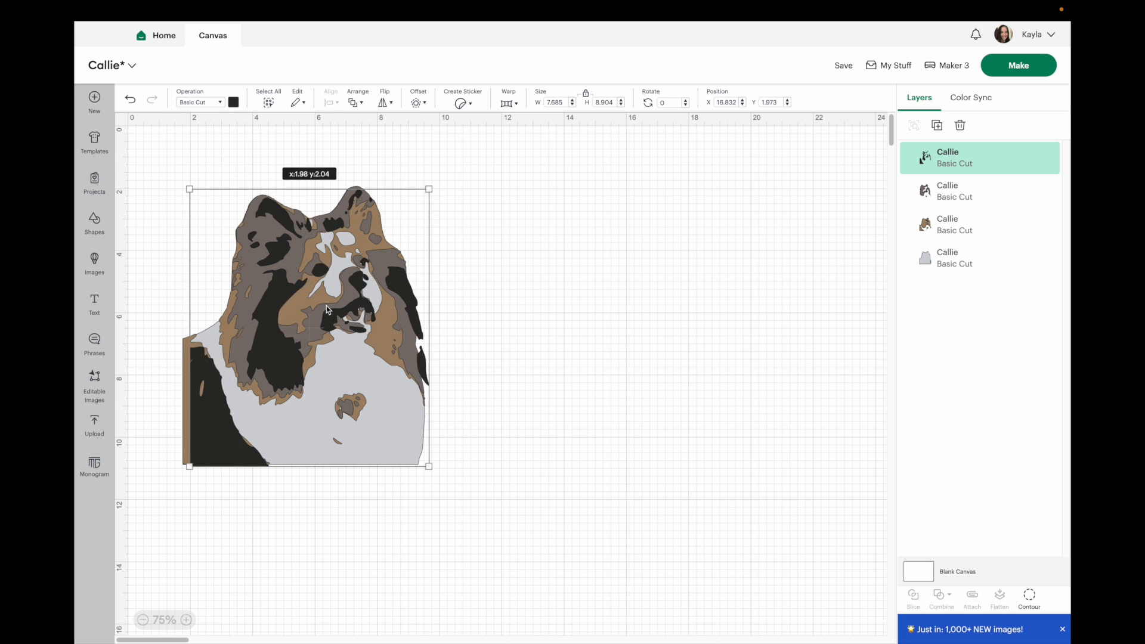
click(608, 366)
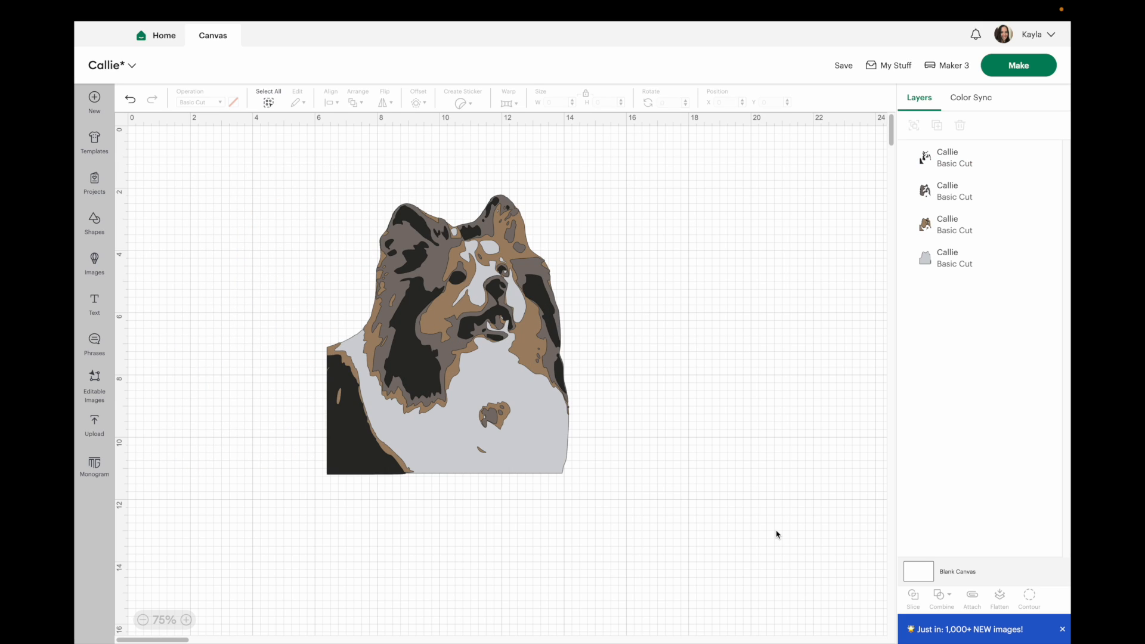